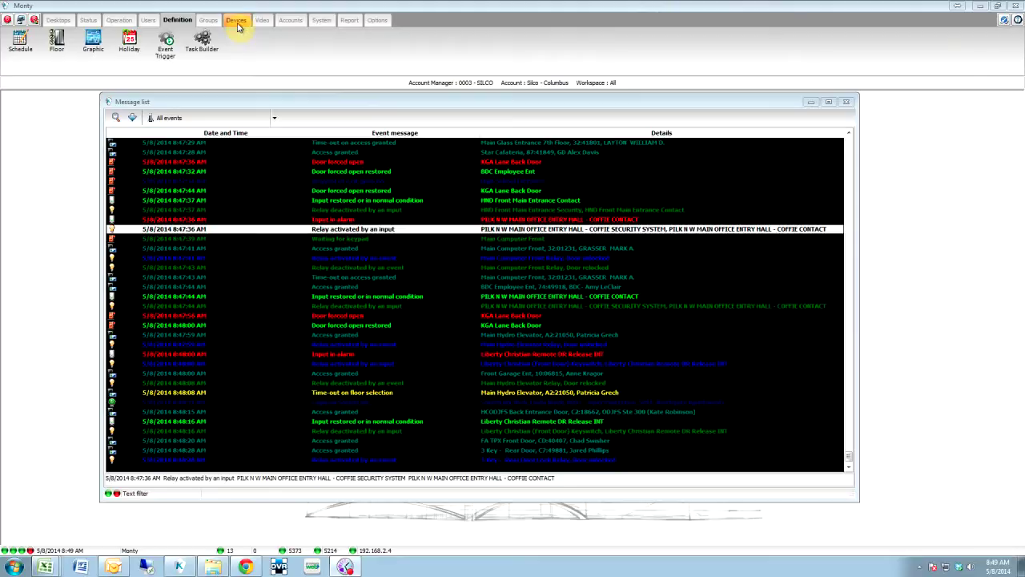
Bring up the Input definition window from the Devices tab and list the controllers' available inputs.
left_click(236, 22)
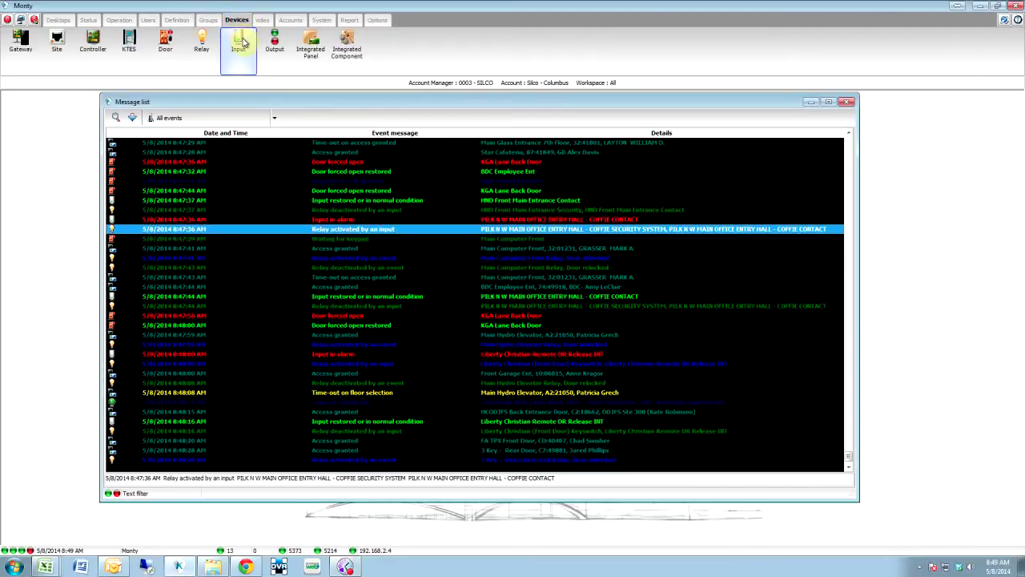
left_click(240, 42)
left_click(273, 151)
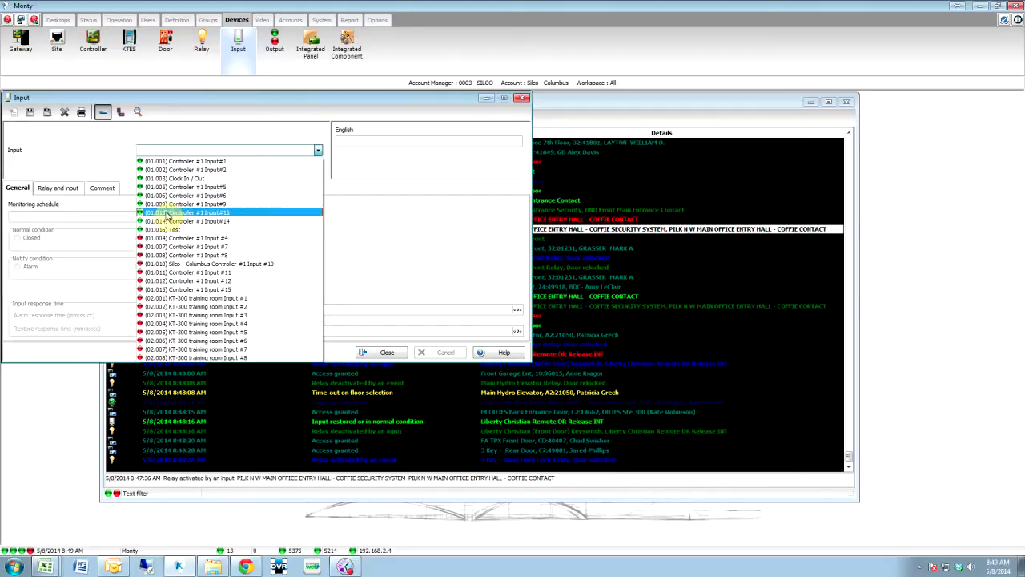
Rename input (01.016) from Test to 'Test panic', save it, and close the Input window.
left_click(160, 230)
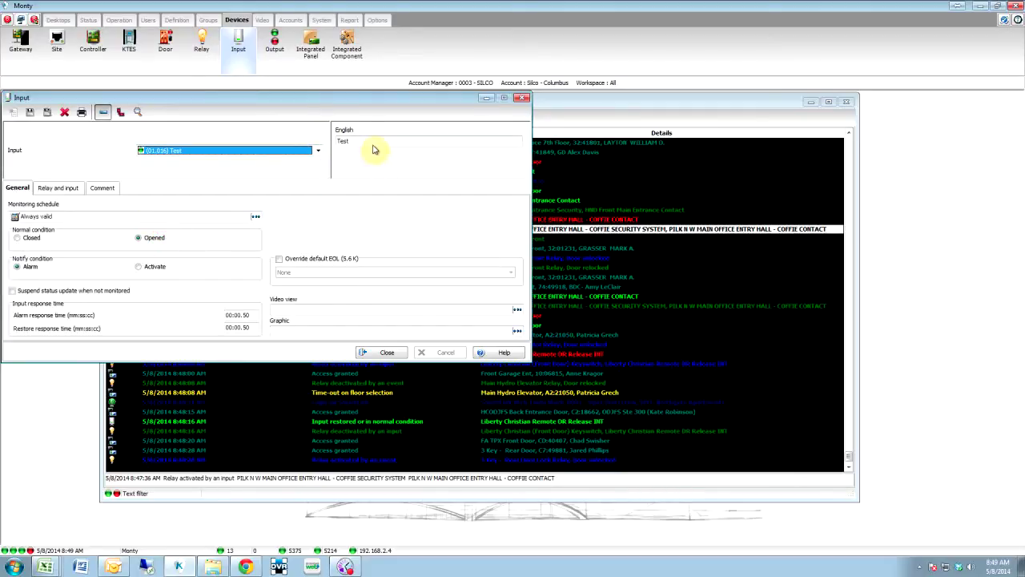
left_click(372, 145)
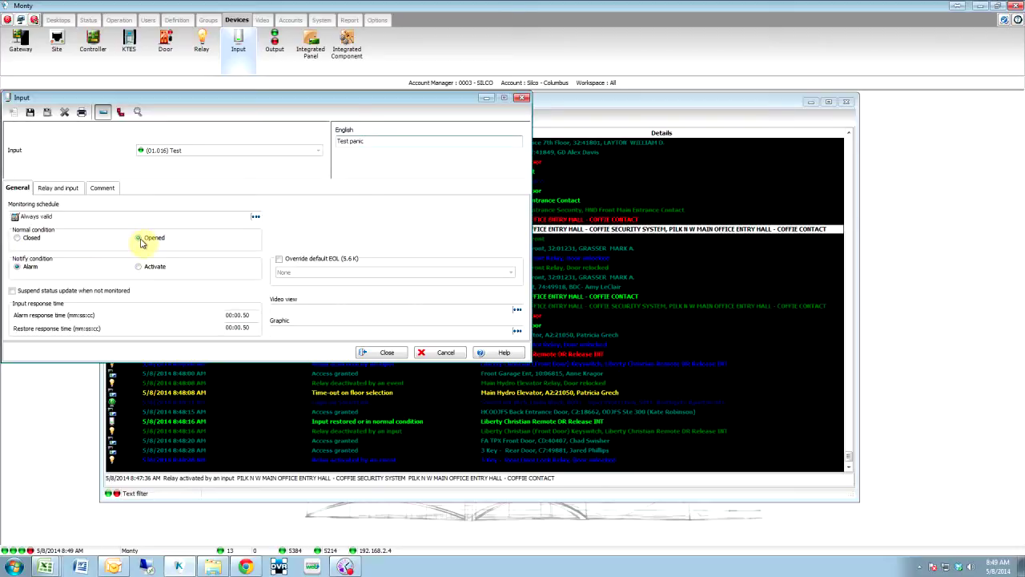
left_click(29, 112)
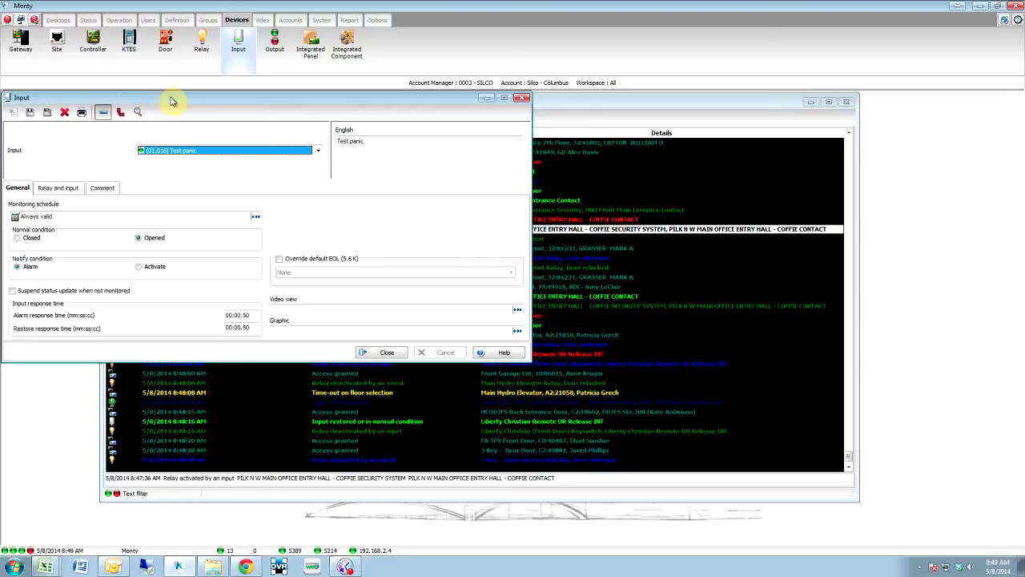
left_click_drag(170, 99, 478, 120)
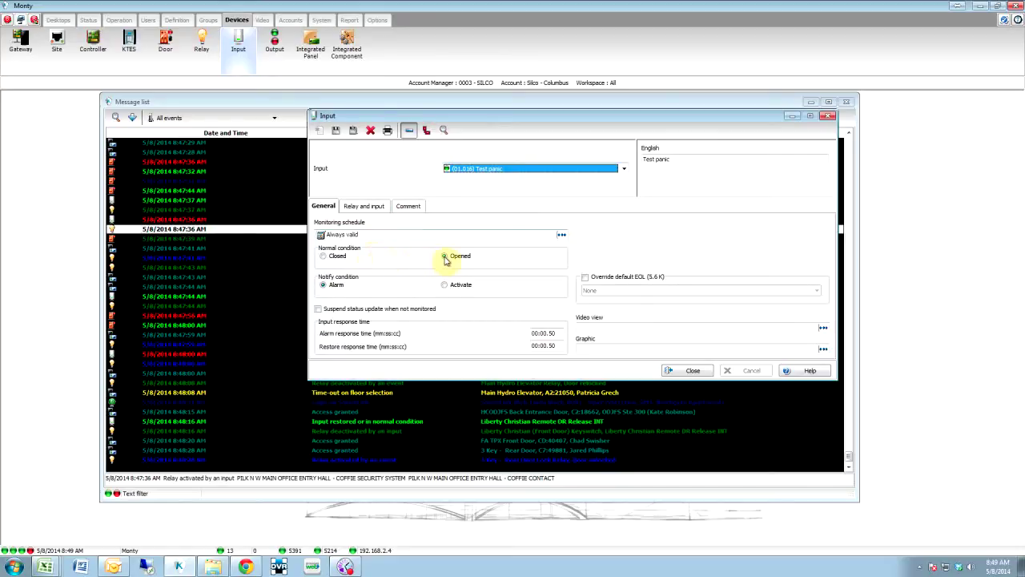
left_click(830, 117)
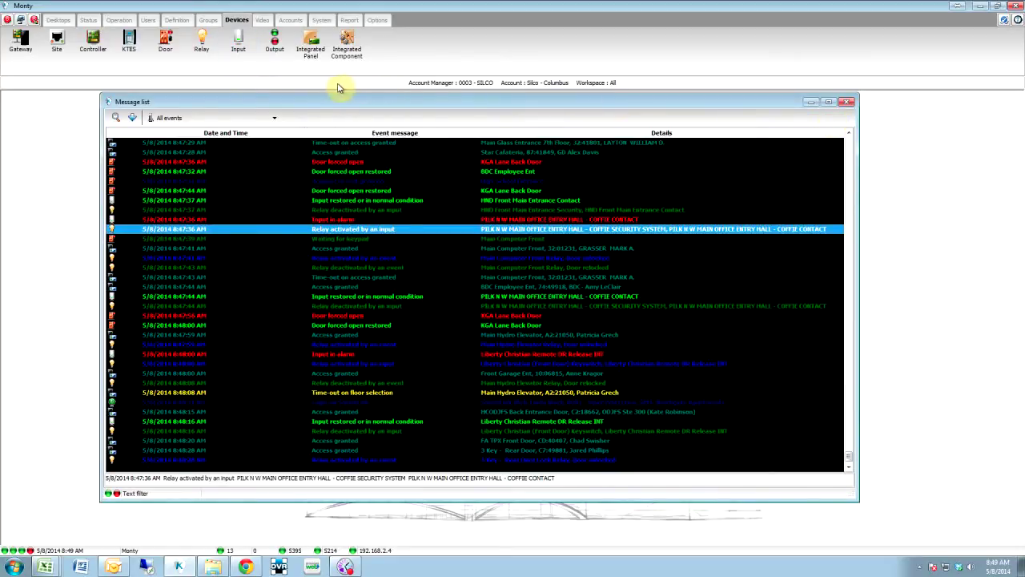
Create a new Task Builder task named 'Lockdown' and bring up the SmartLink command builder.
left_click(177, 20)
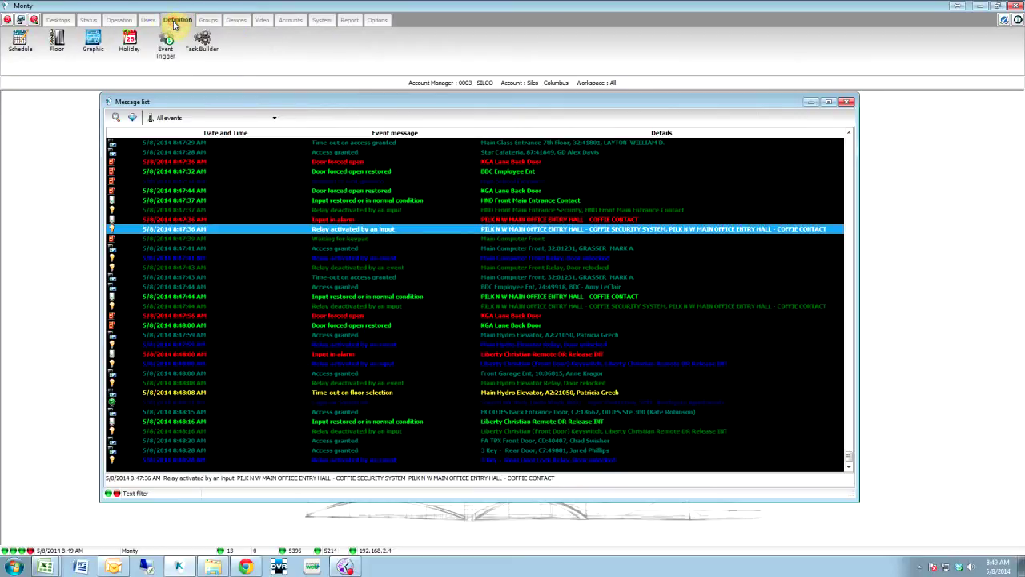
left_click(202, 41)
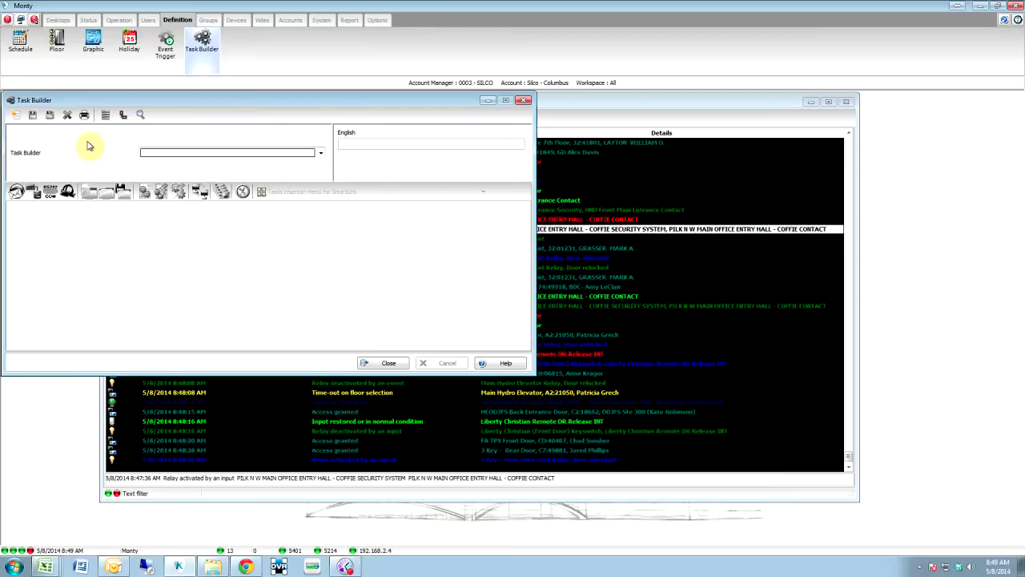
left_click(16, 116)
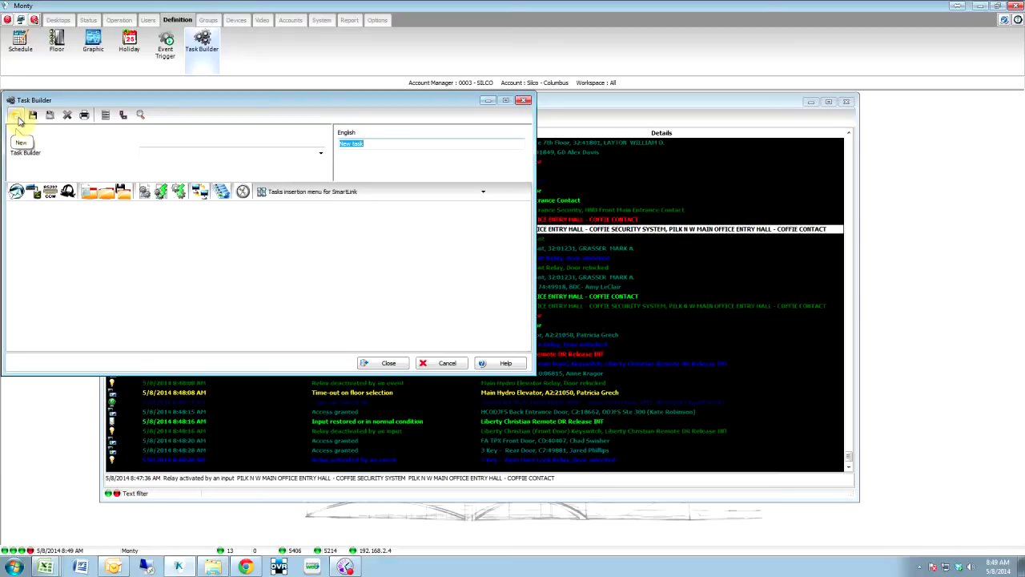
type("Lockdown")
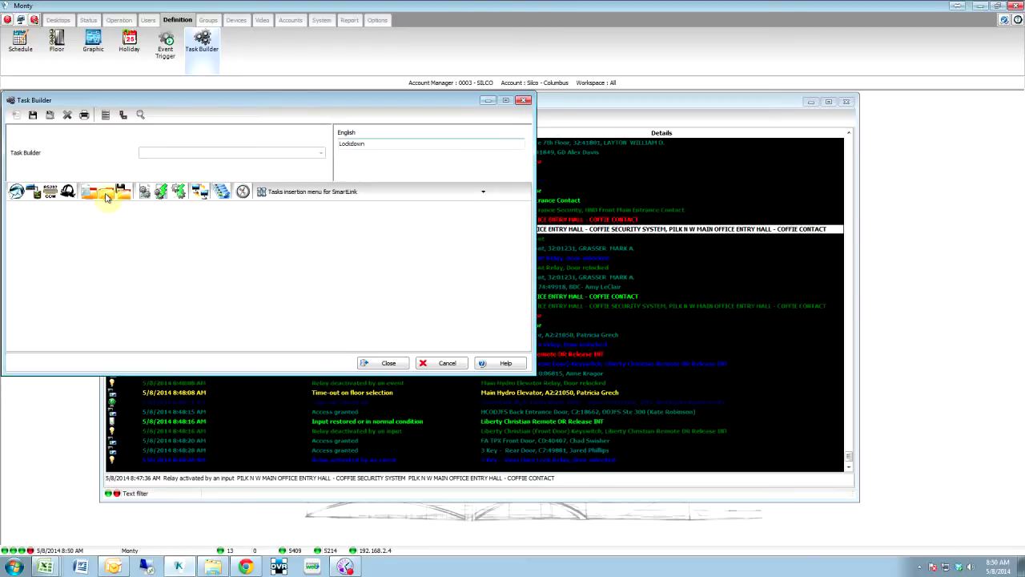
left_click(243, 194)
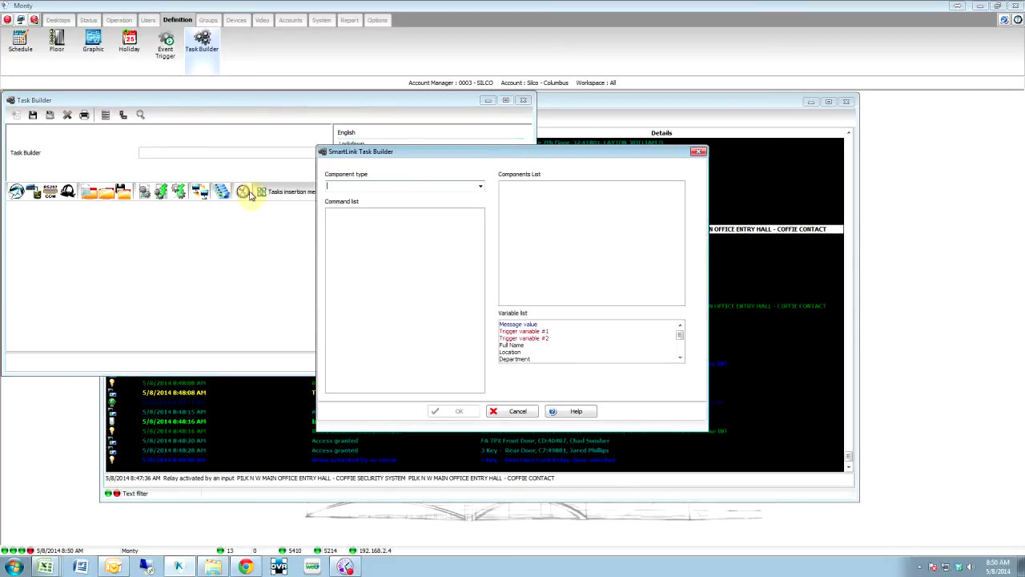
Add a Lock door command for Col Front Door to the Lockdown task.
left_click(480, 187)
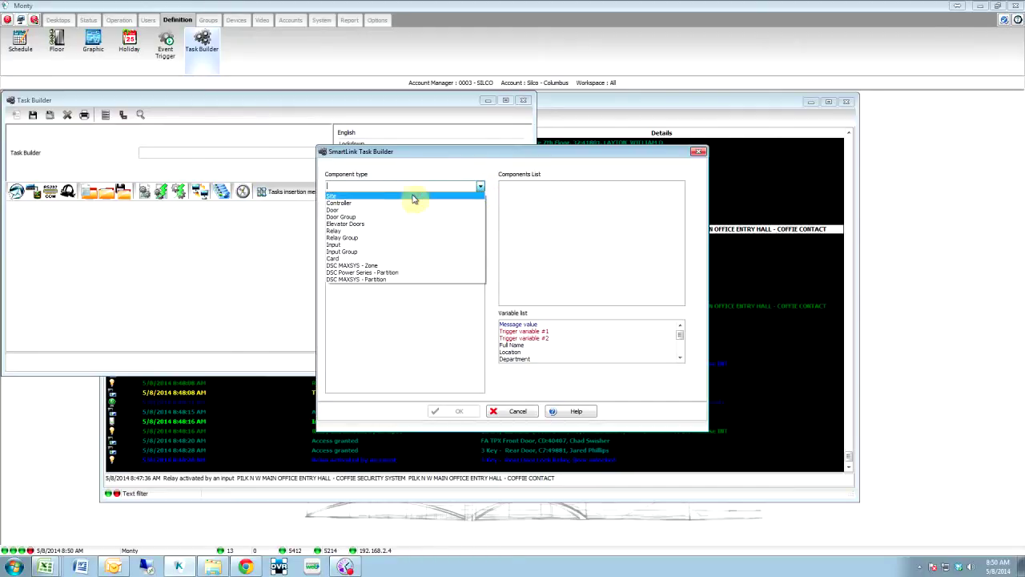
left_click(345, 244)
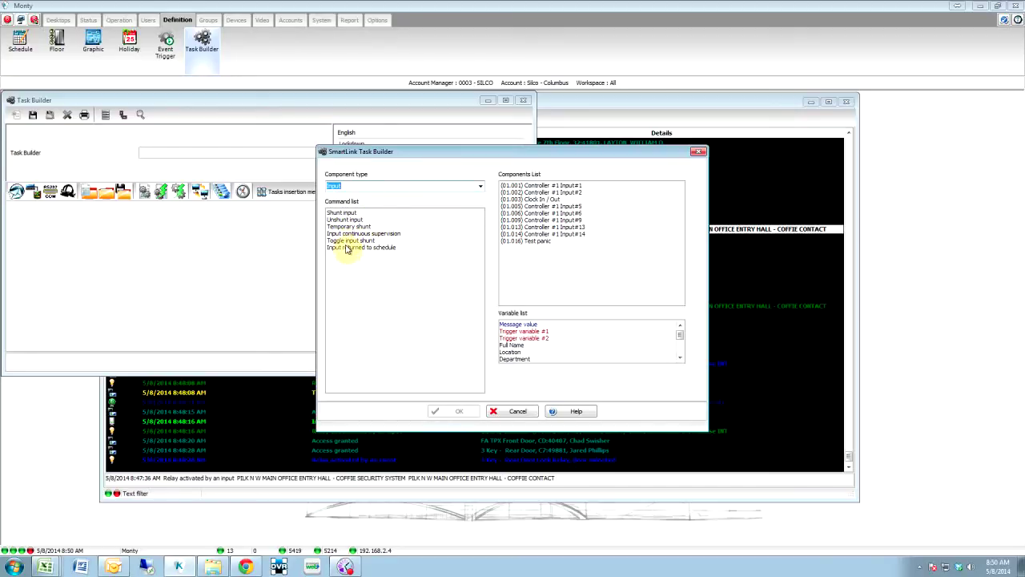
left_click(479, 187)
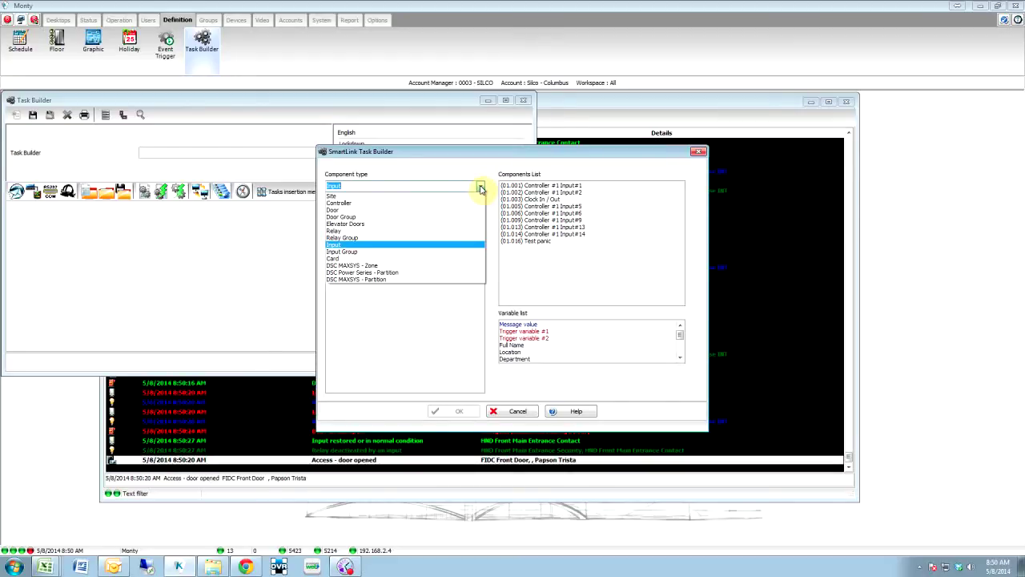
left_click(336, 210)
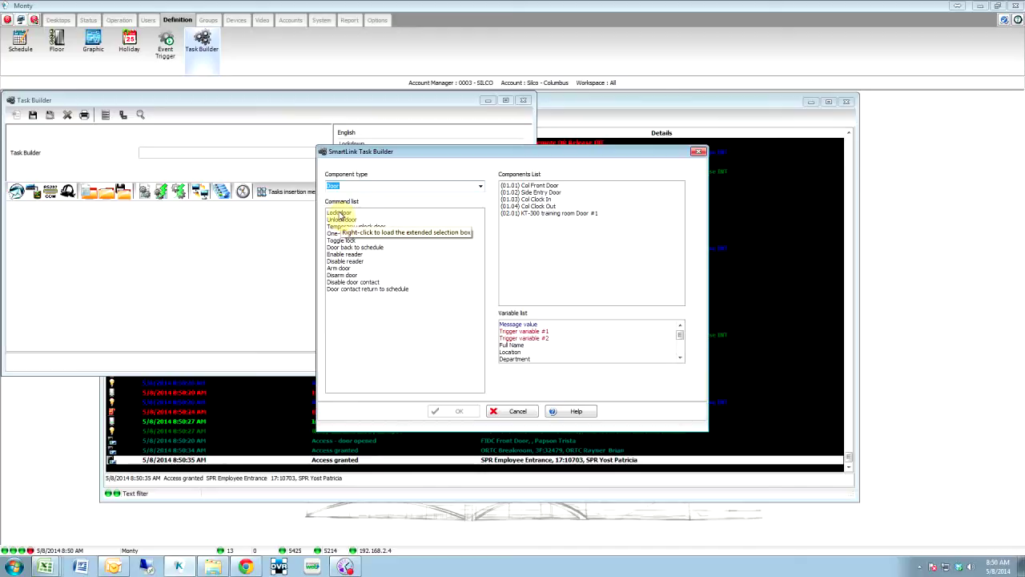
left_click(340, 213)
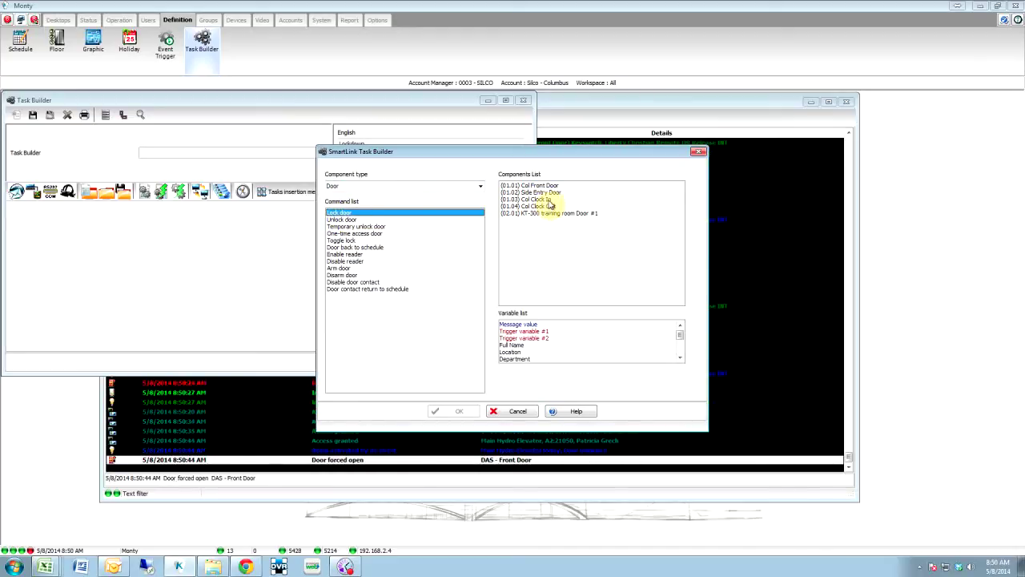
left_click(531, 186)
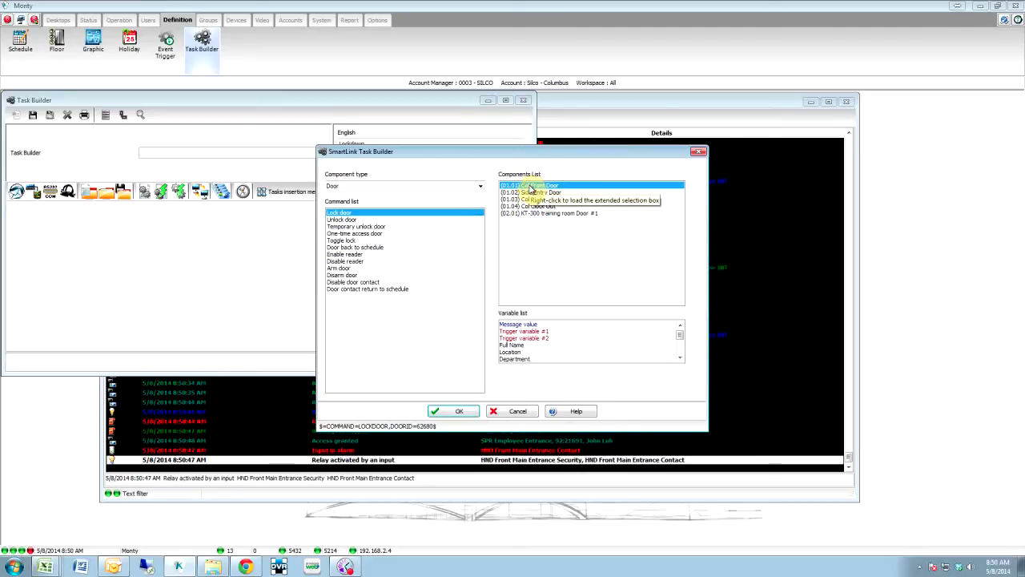
left_click(459, 413)
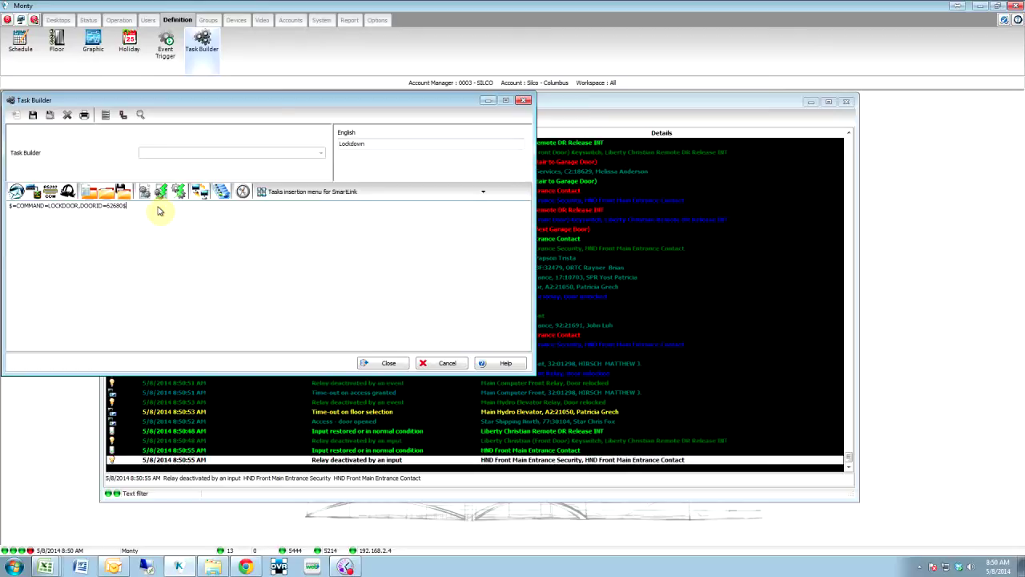
Add a Disable reader command for Col Front Door as the task's second command.
left_click(242, 192)
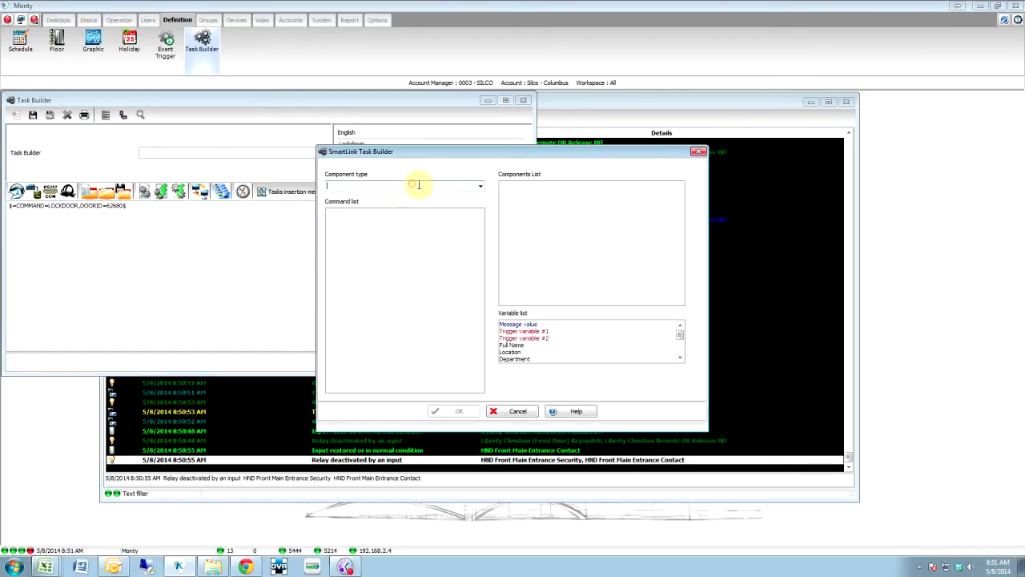
left_click(481, 186)
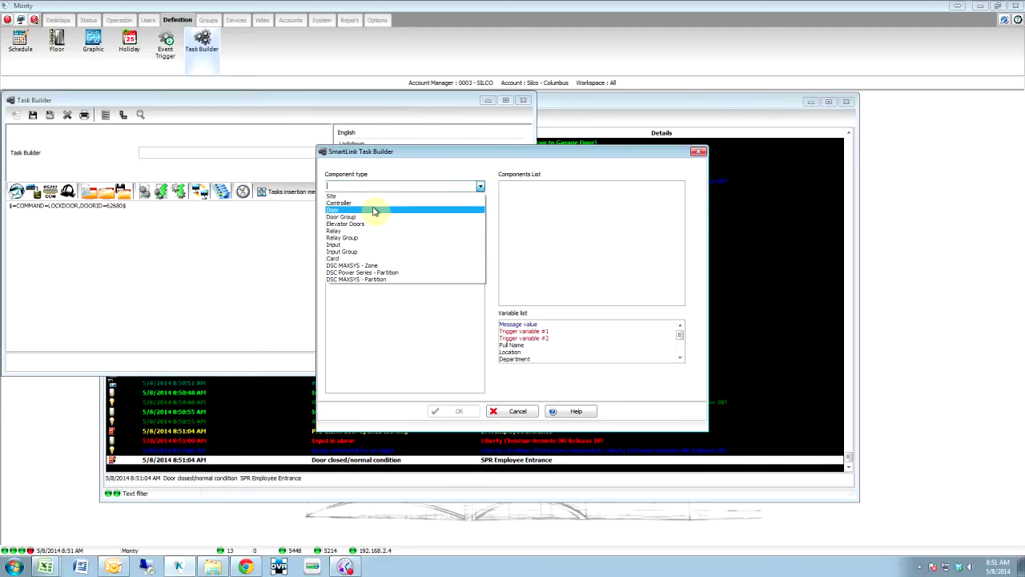
left_click(373, 211)
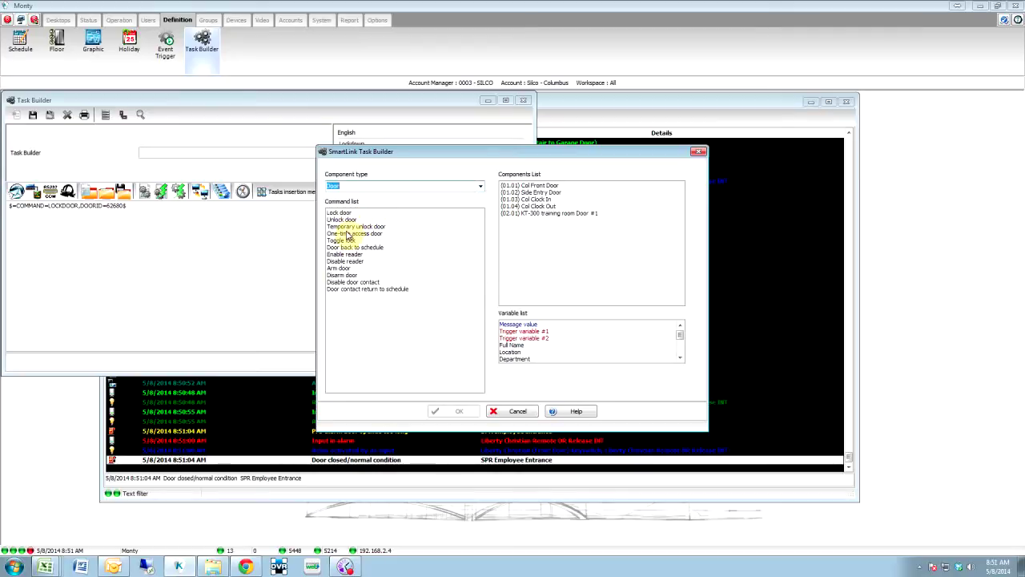
left_click(347, 262)
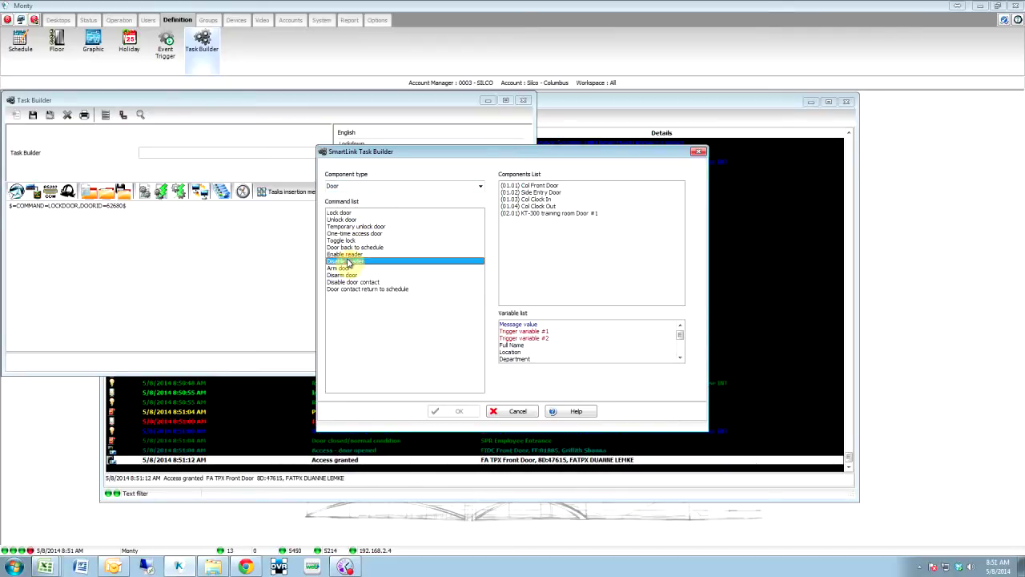
left_click(528, 185)
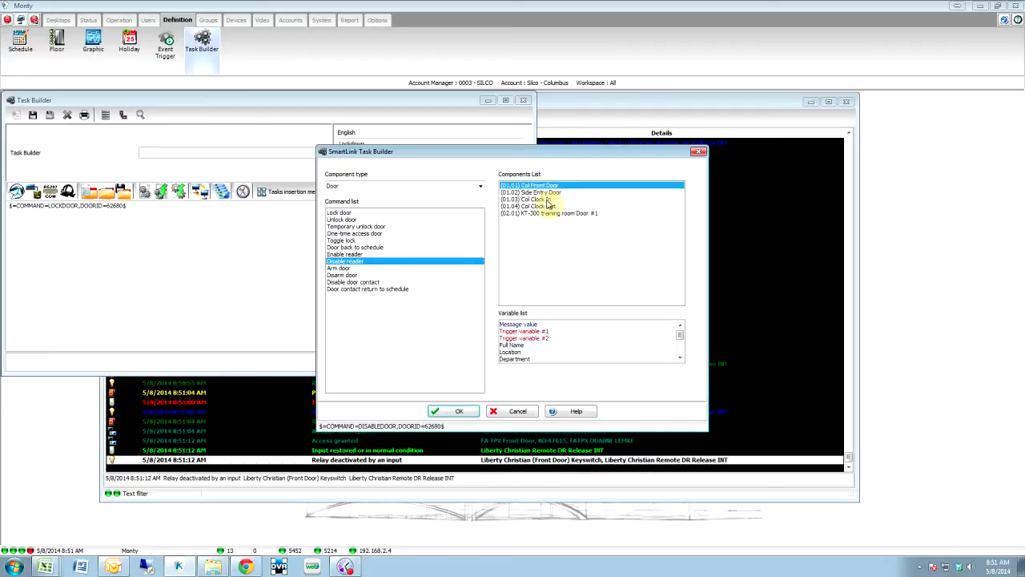
left_click(461, 411)
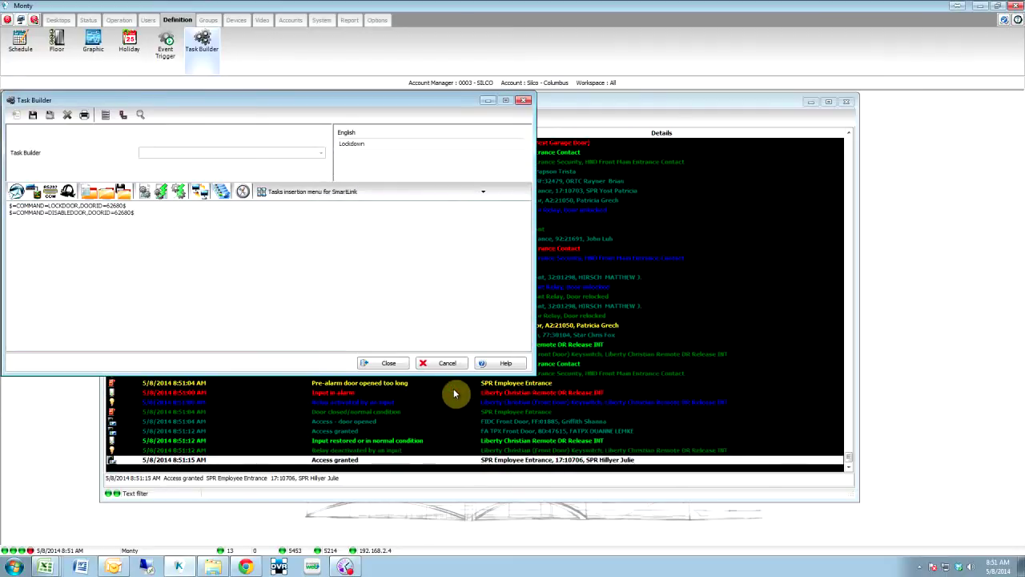
left_click(375, 146)
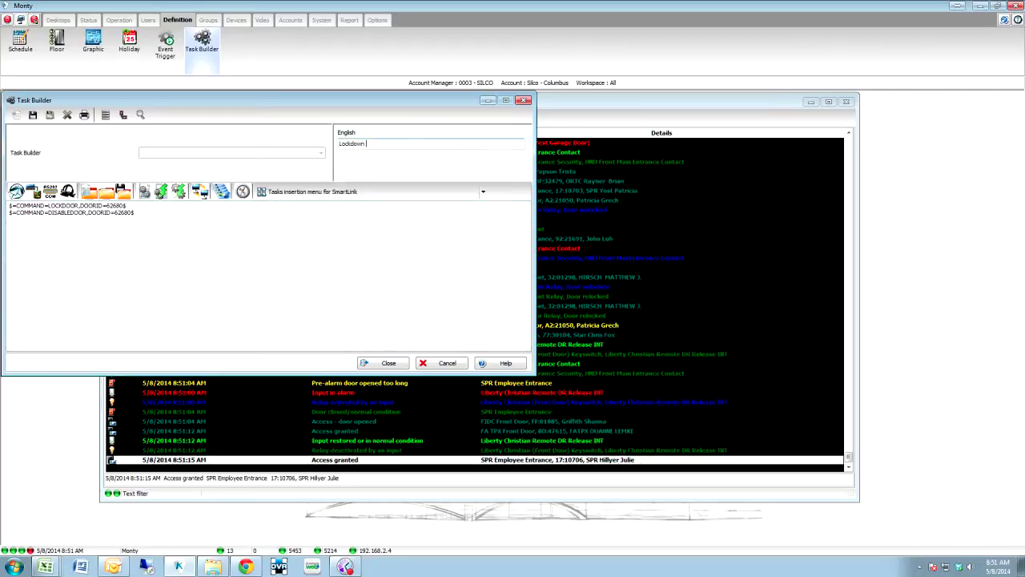
Rename the task to 'Lockdown task', save it, and go to Event Trigger definitions.
type("tas")
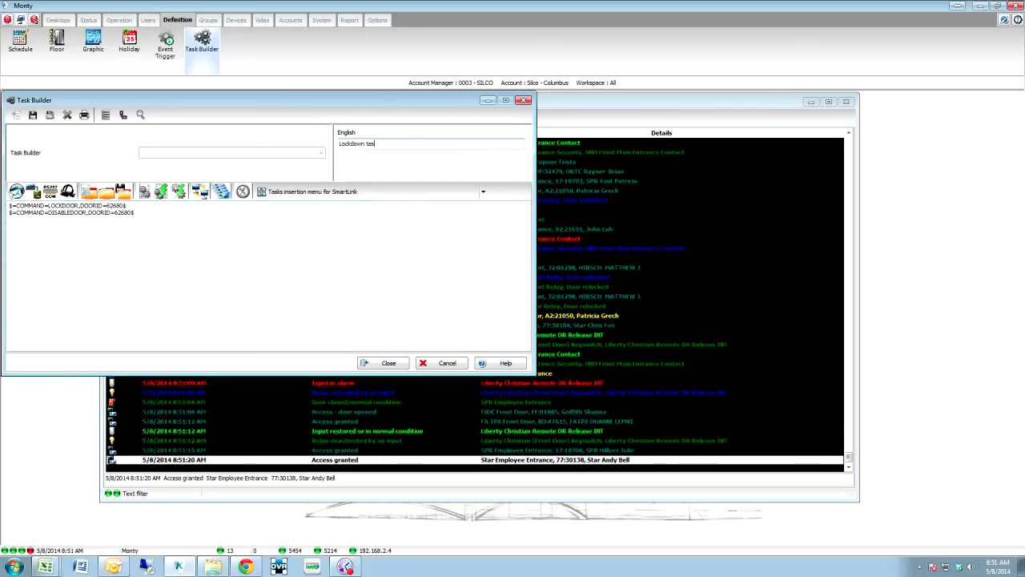
type("k")
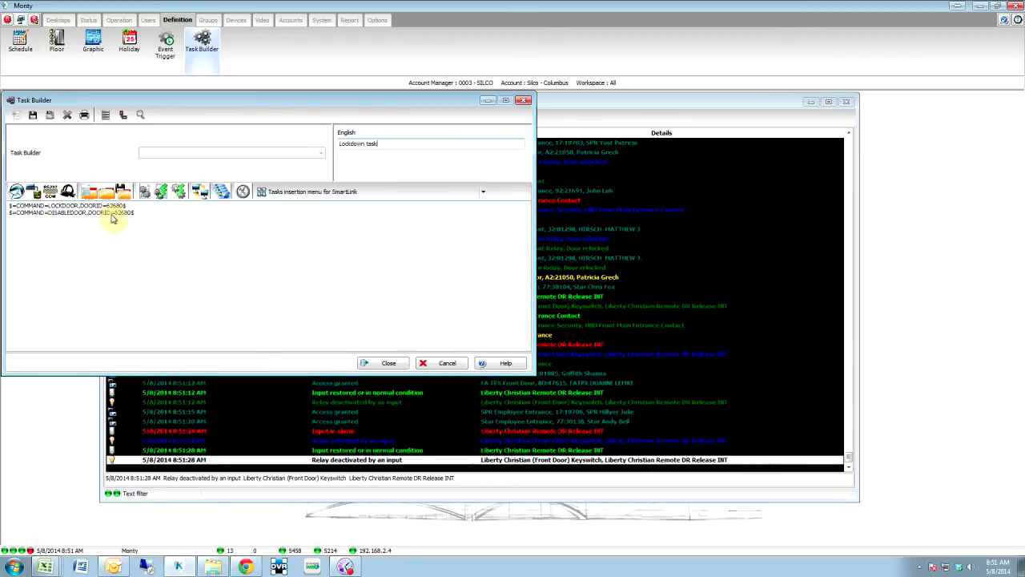
left_click(35, 116)
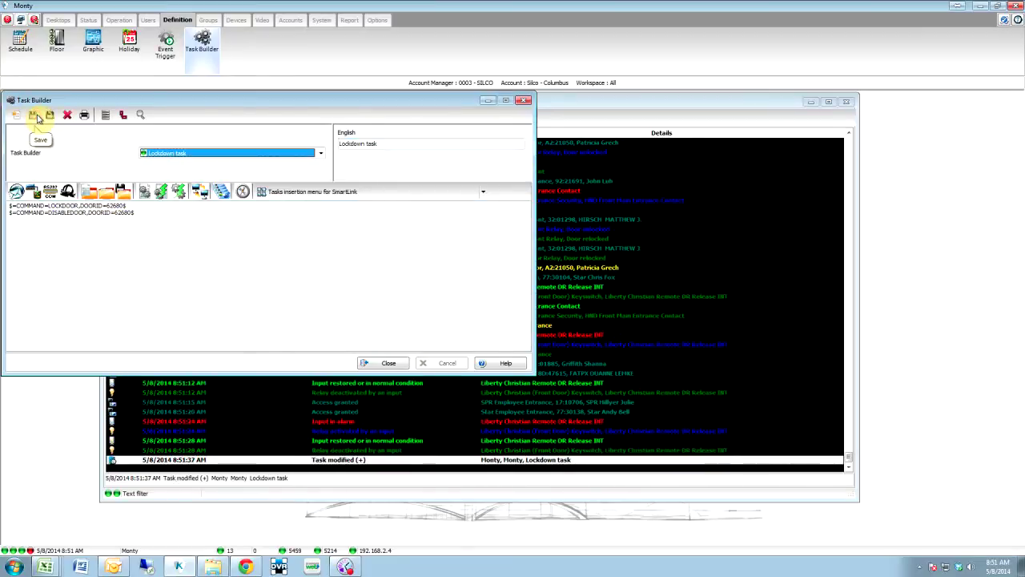
left_click(164, 45)
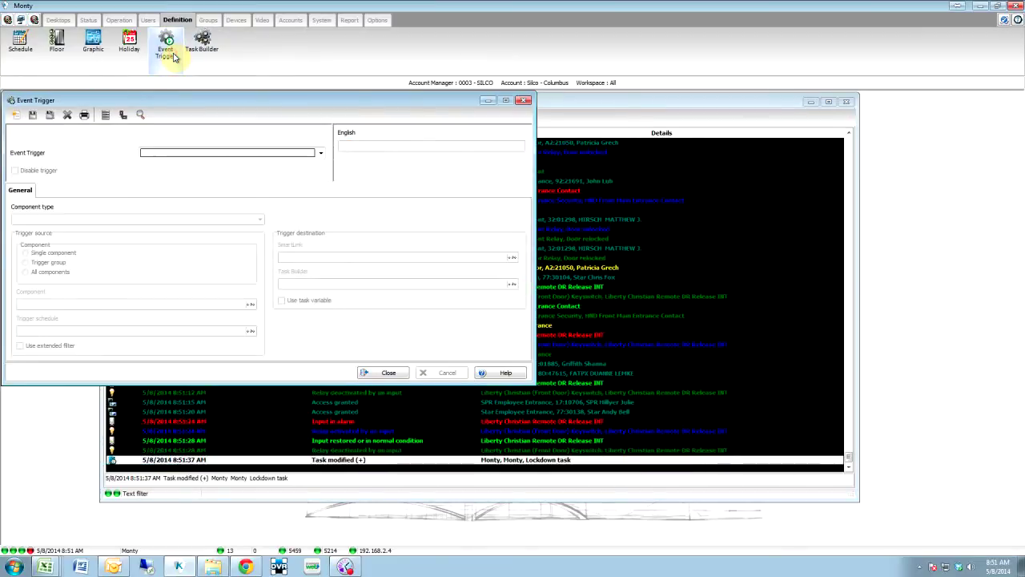
Start a new event trigger named 'lockdown'.
left_click(262, 154)
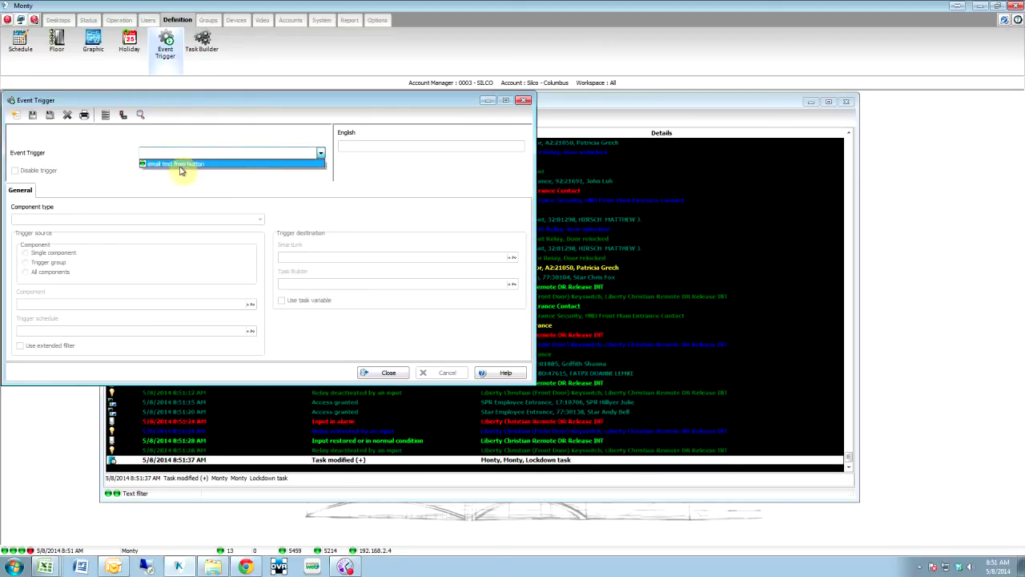
left_click(19, 117)
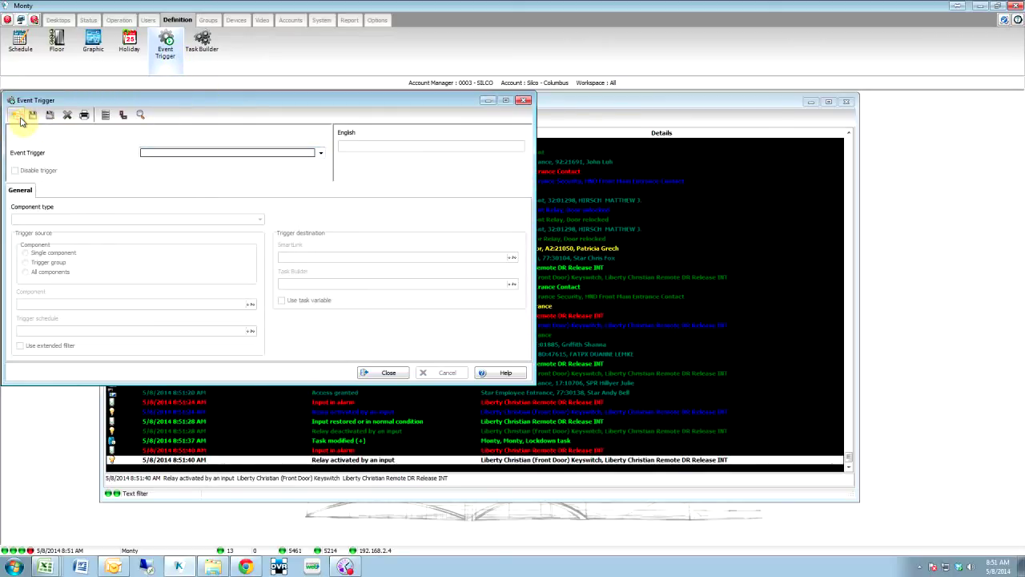
type("lockdow")
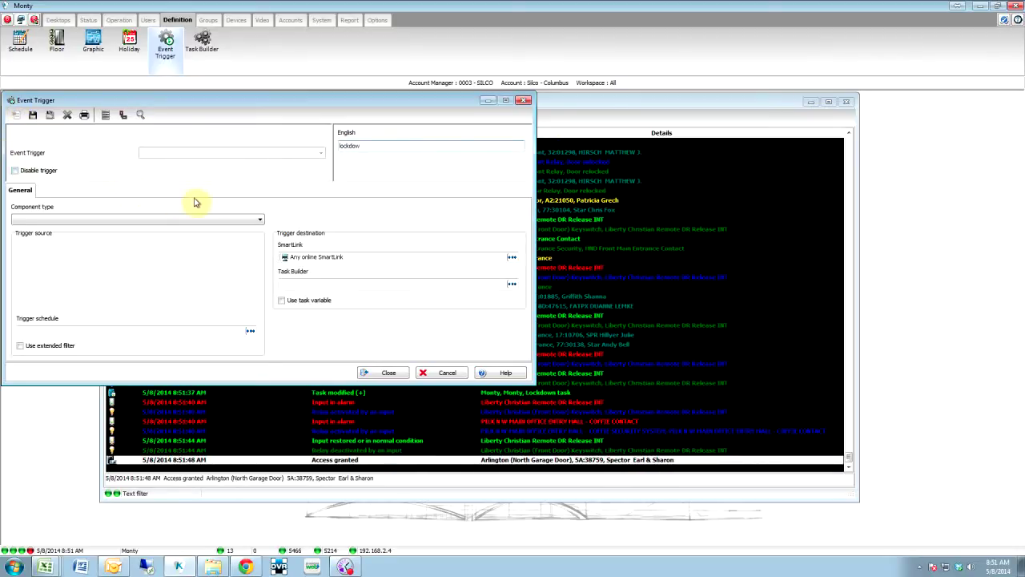
type("n")
Set the trigger source to input (01.016) Test panic, Always valid, running Lockdown task.
left_click(261, 220)
left_click(129, 263)
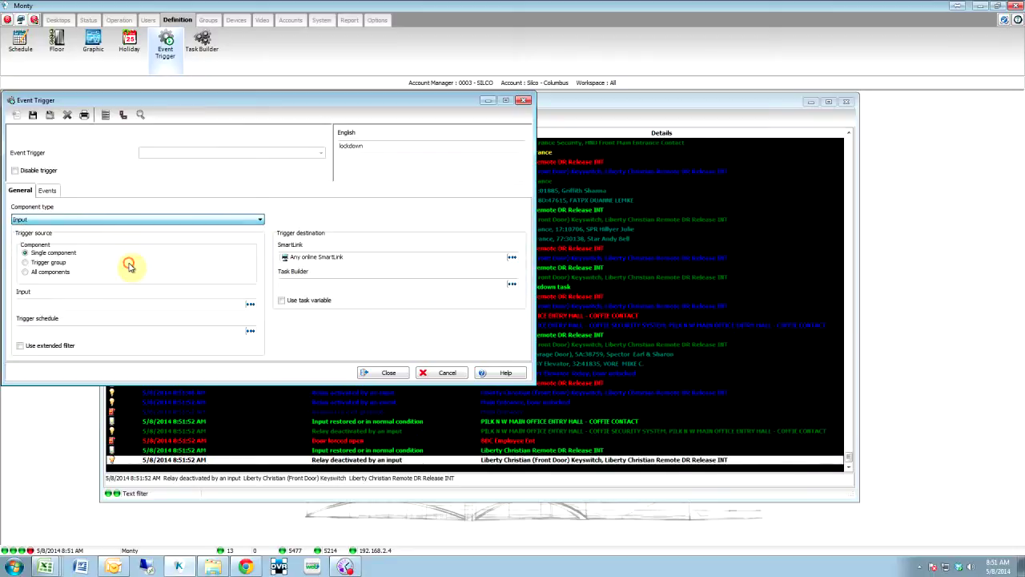
double_click(69, 307)
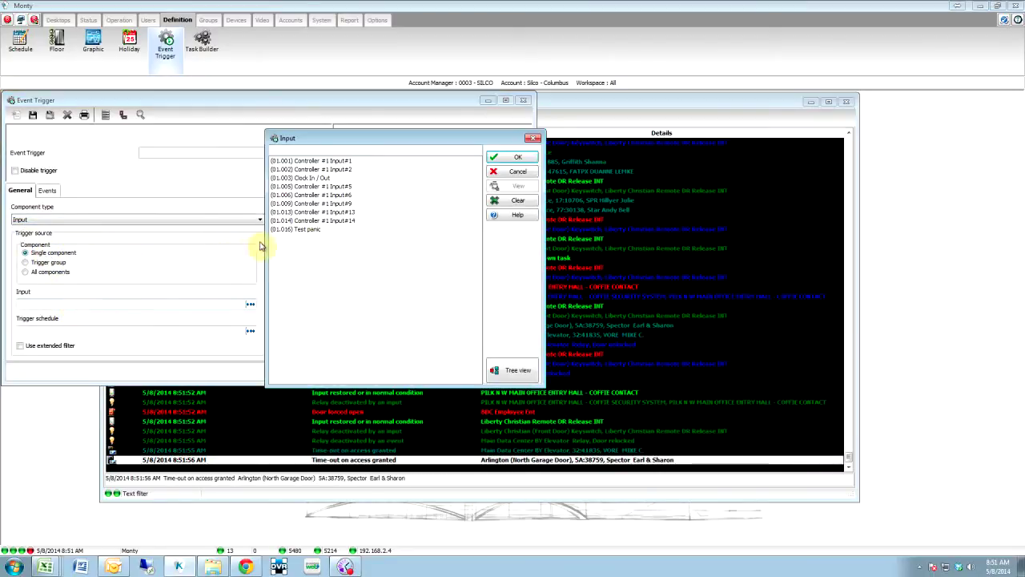
double_click(319, 230)
double_click(69, 332)
double_click(306, 164)
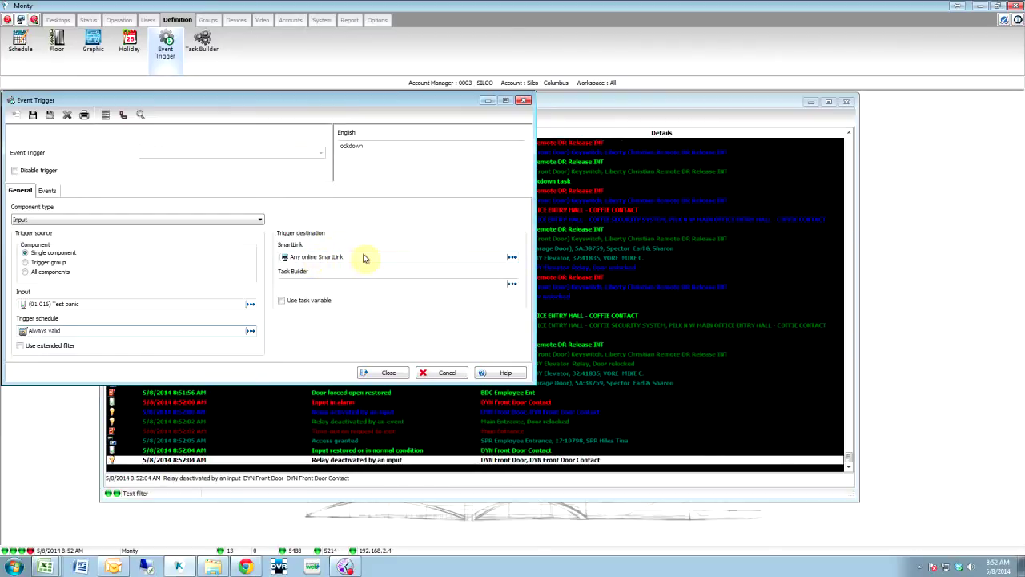
right_click(322, 282)
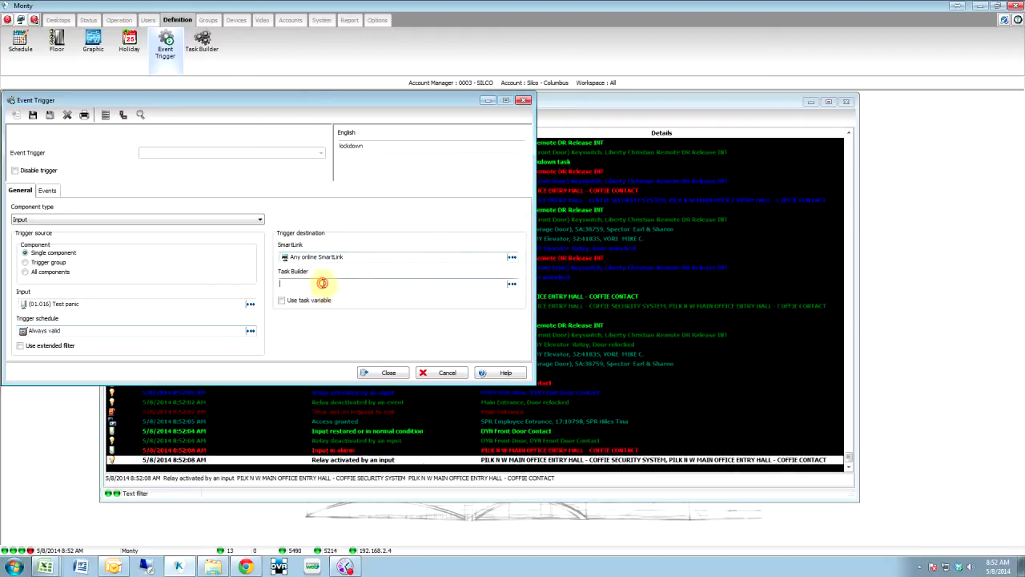
double_click(293, 172)
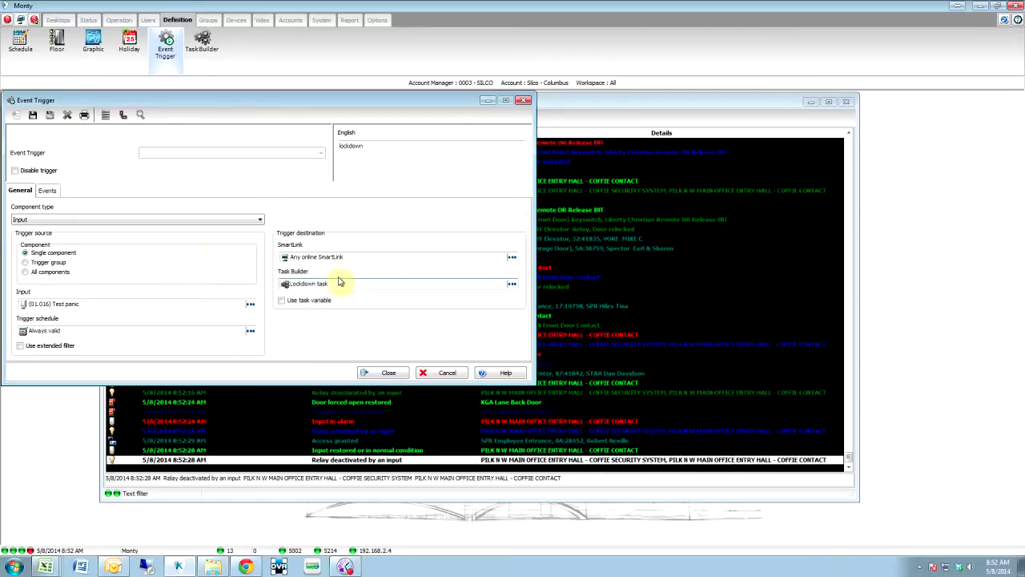
left_click(48, 190)
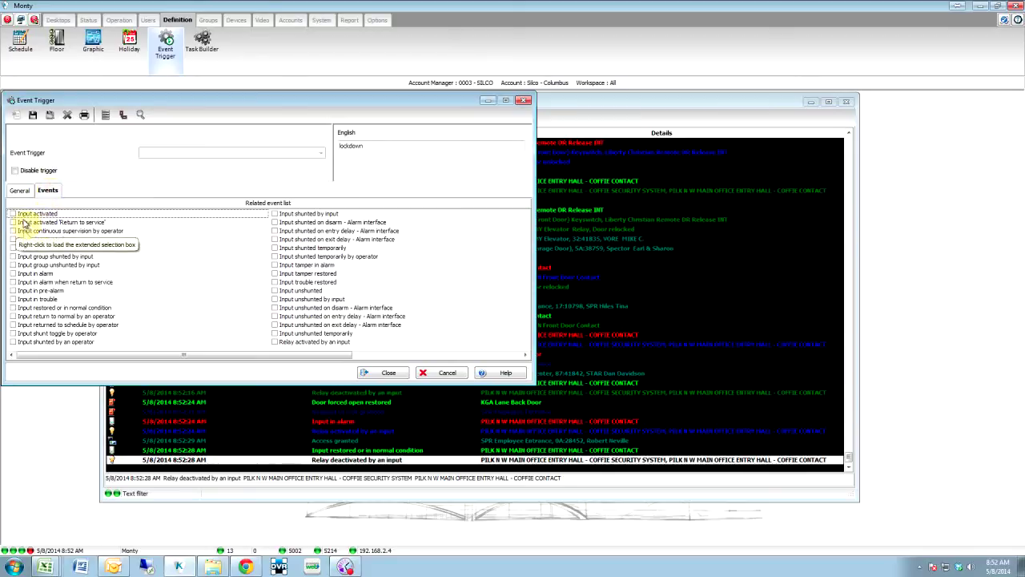
Make 'Input in alarm' the lockdown trigger's firing event and save the trigger.
left_click(14, 274)
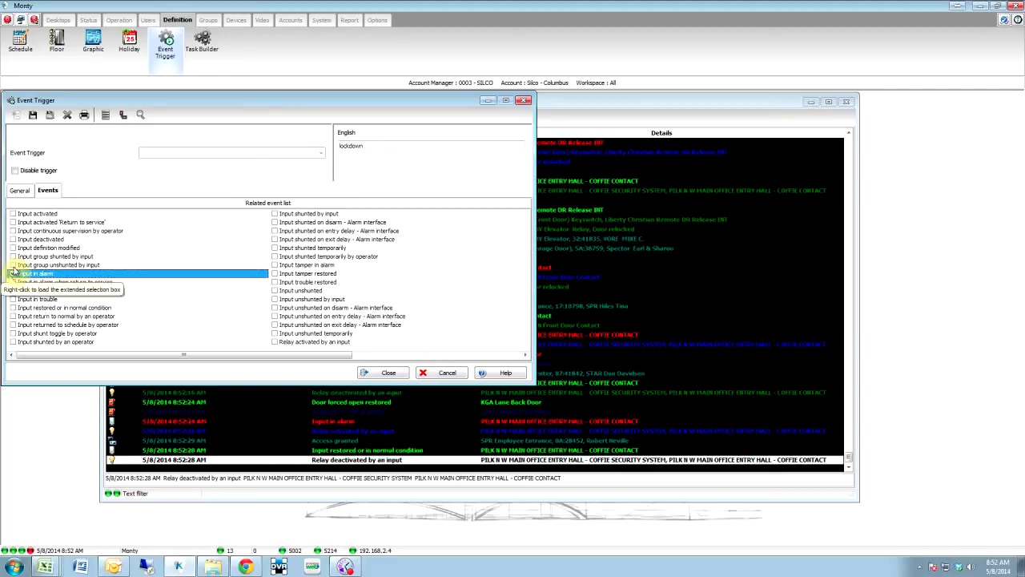
left_click(33, 116)
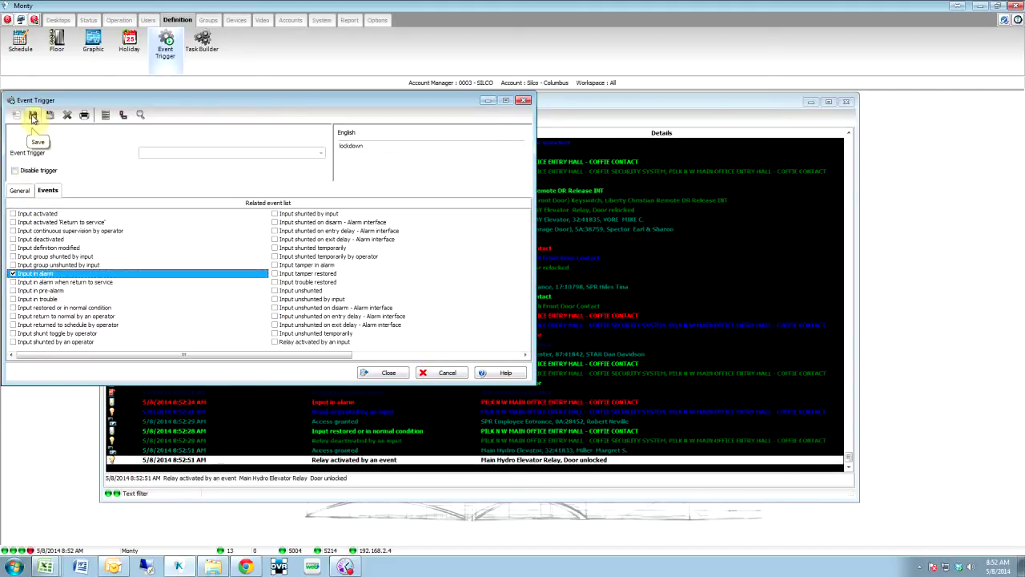
left_click(33, 116)
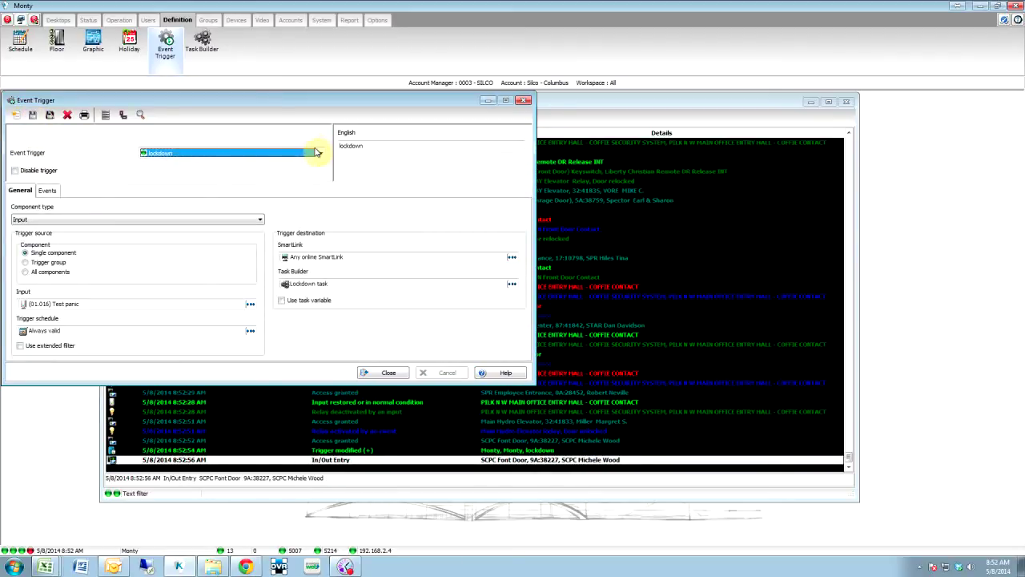
Load Lockdown task in Task Builder to review its LOCKDOOR and DISABLEDOOR commands.
left_click(202, 41)
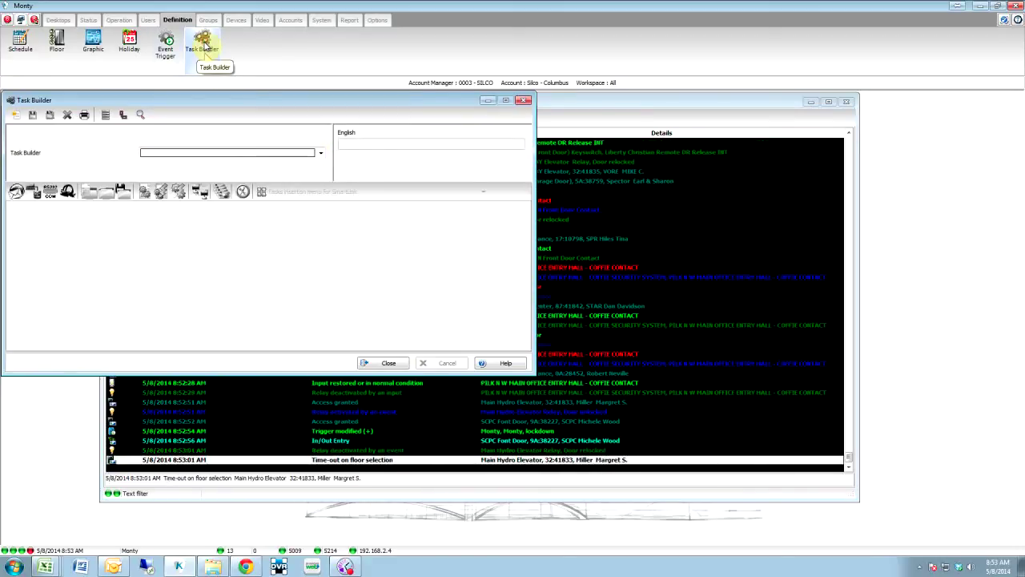
left_click(322, 156)
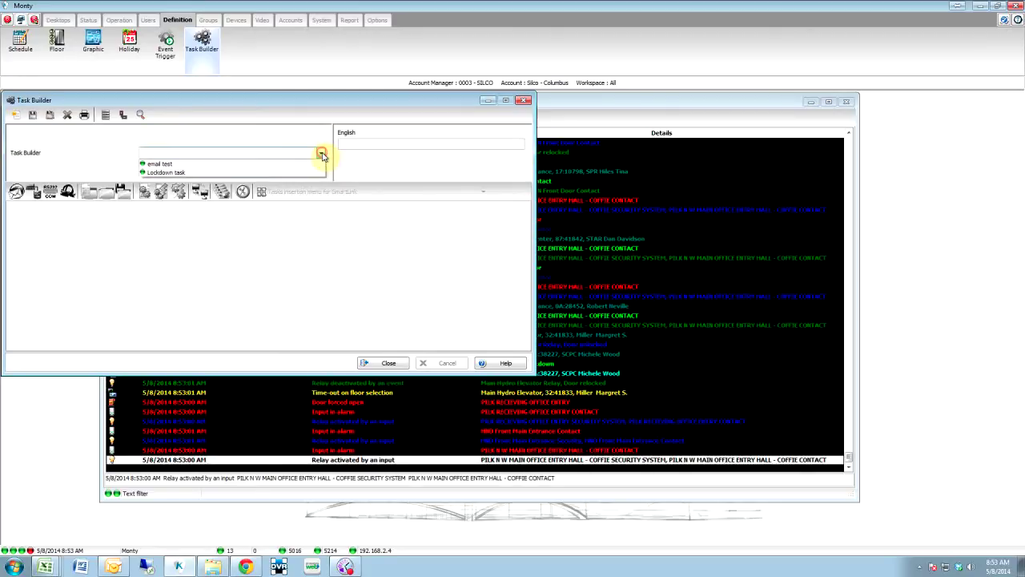
left_click(264, 171)
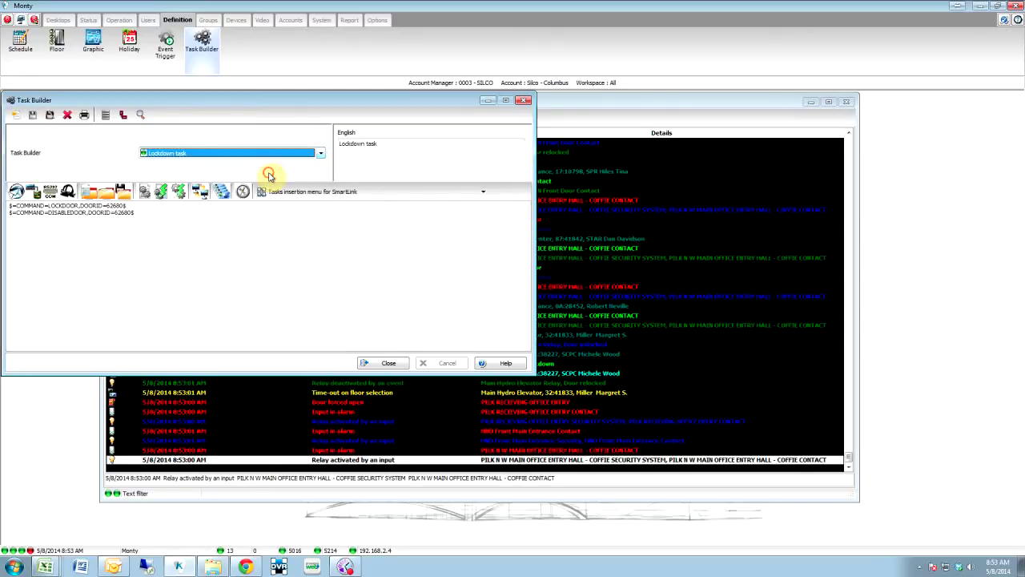
left_click(357, 148)
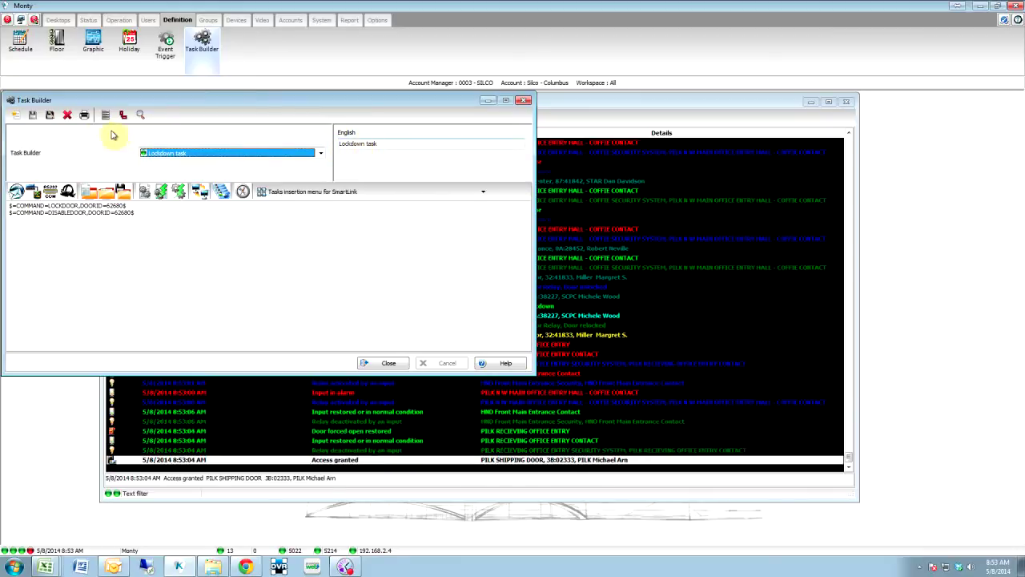
Start a new task named 'Lockdown Return' and bring up the SmartLink command builder.
left_click(13, 117)
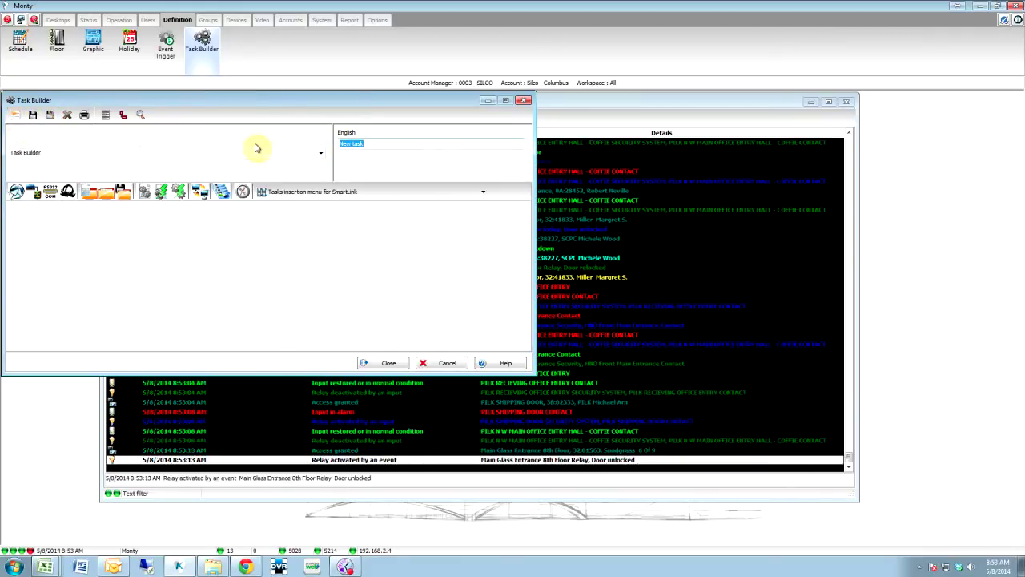
type("Lockdown")
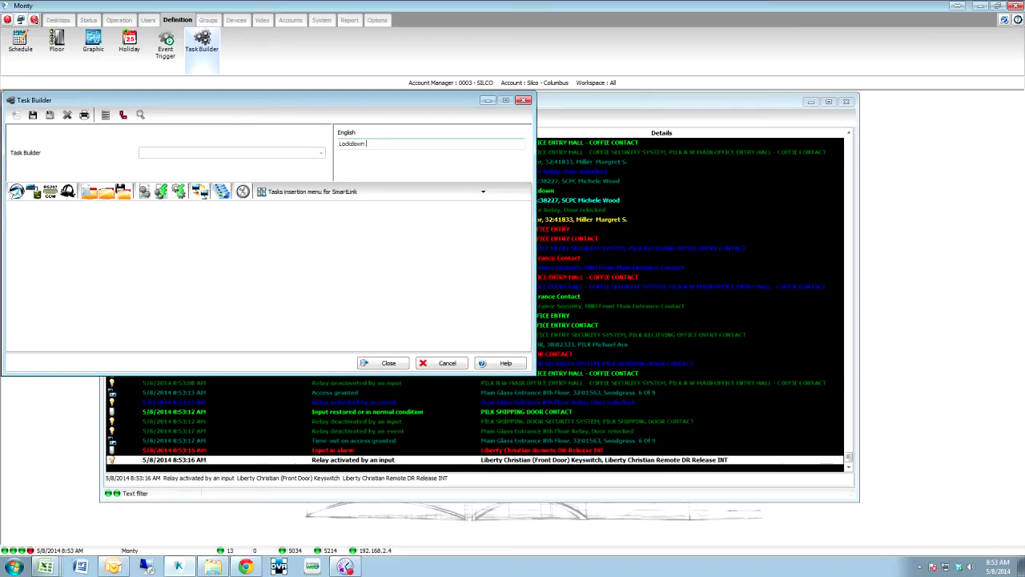
type(" Return")
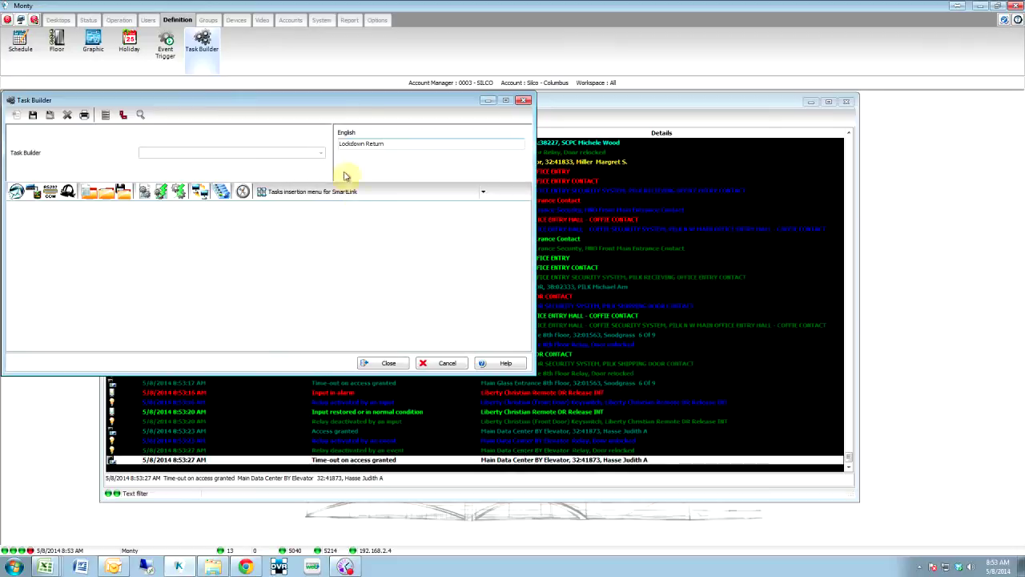
left_click(243, 192)
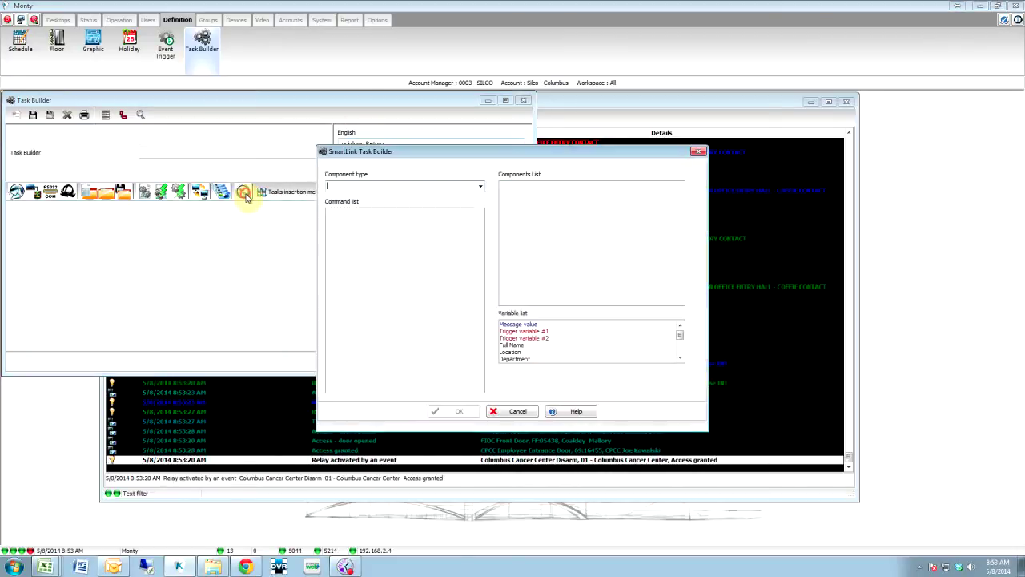
Add a Door back to schedule command for Col Front Door (door 62680).
left_click(481, 187)
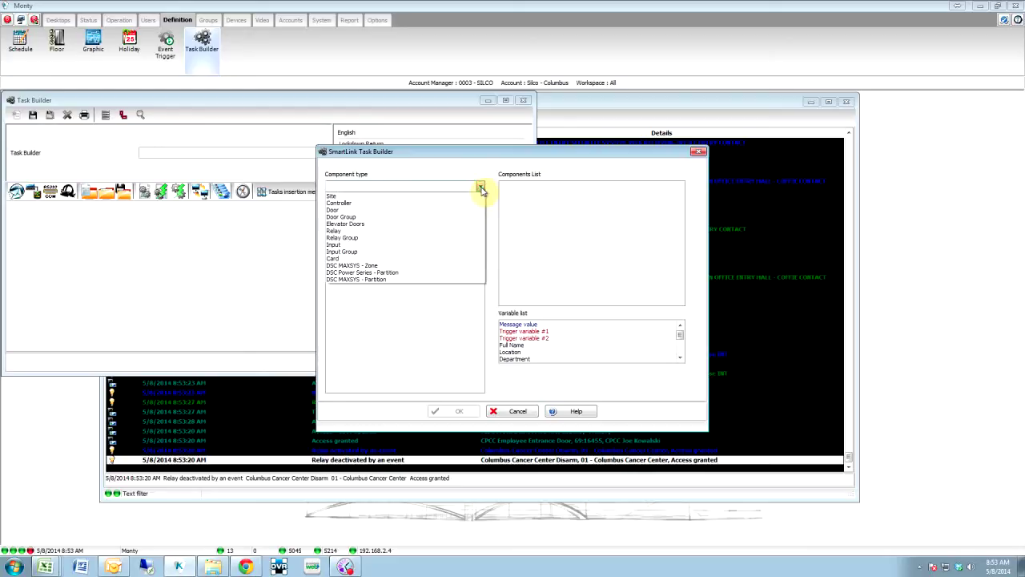
left_click(367, 215)
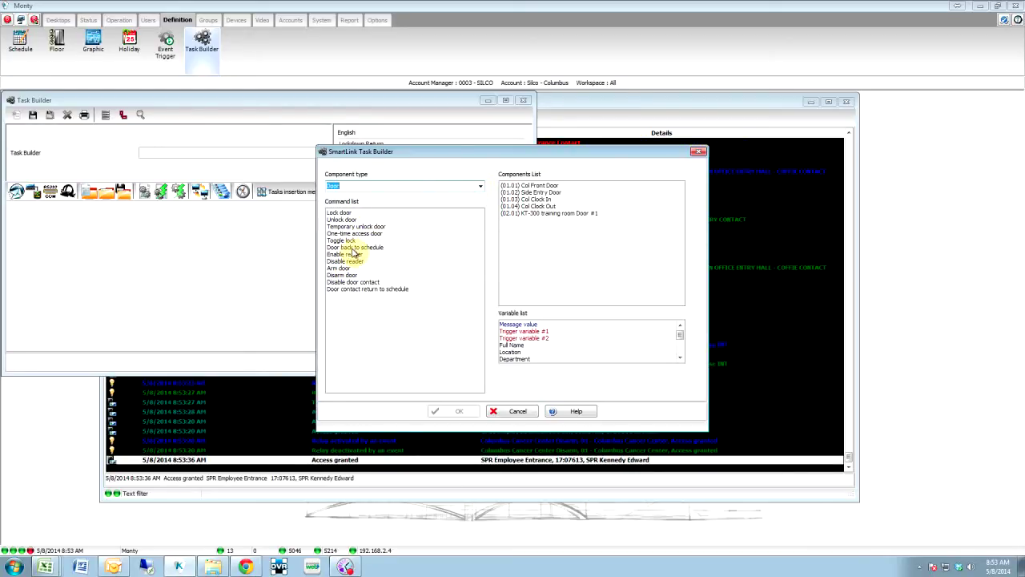
left_click(353, 247)
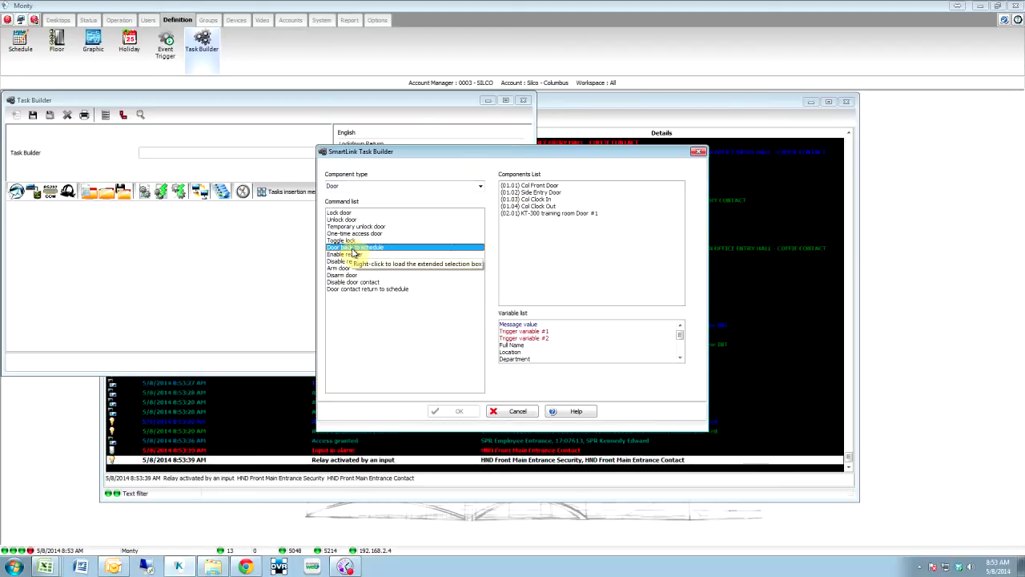
left_click(535, 186)
left_click(458, 411)
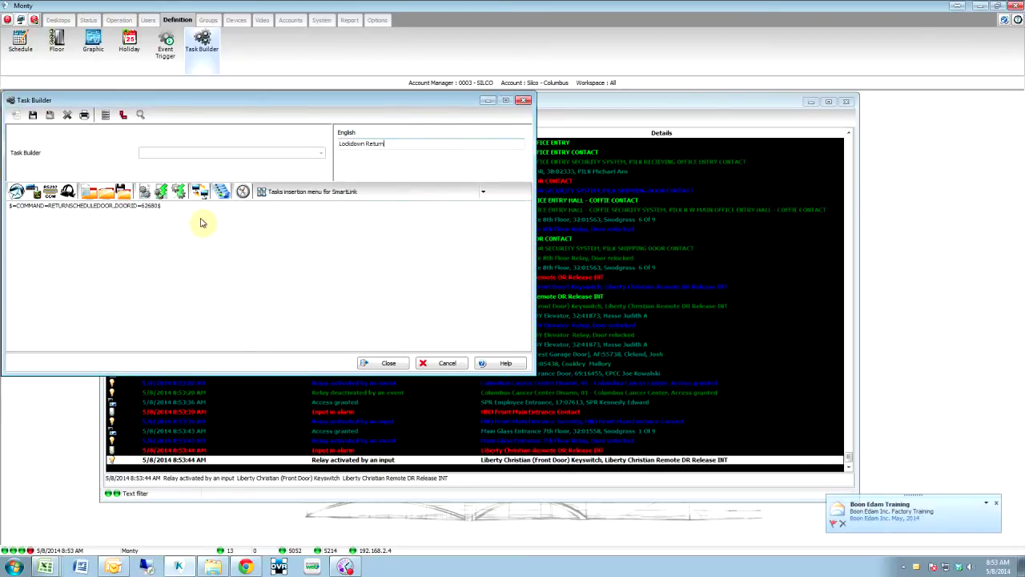
key("Return")
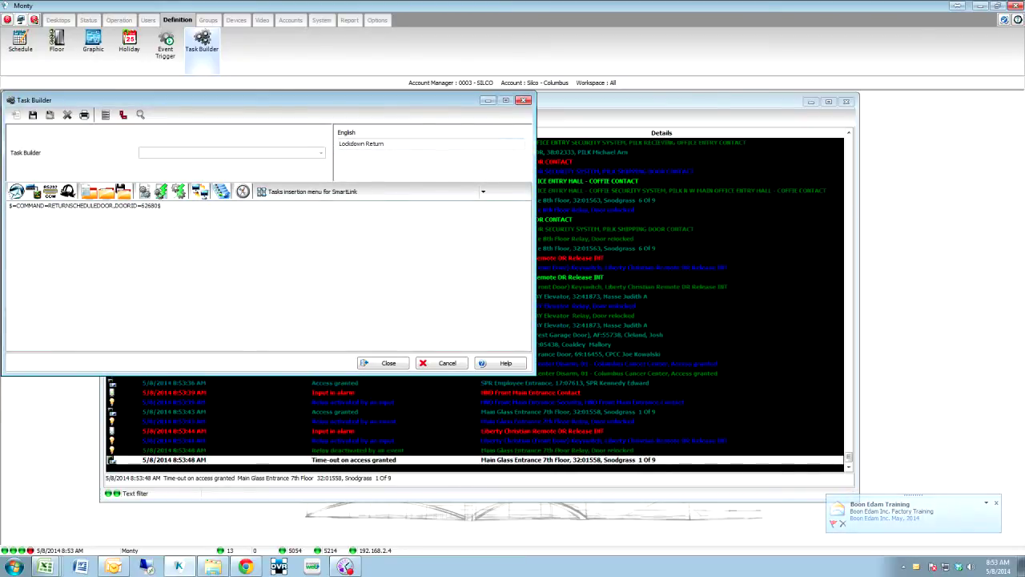
Add an Enable reader command for Col Front Door and save the Lockdown Return task.
left_click(253, 190)
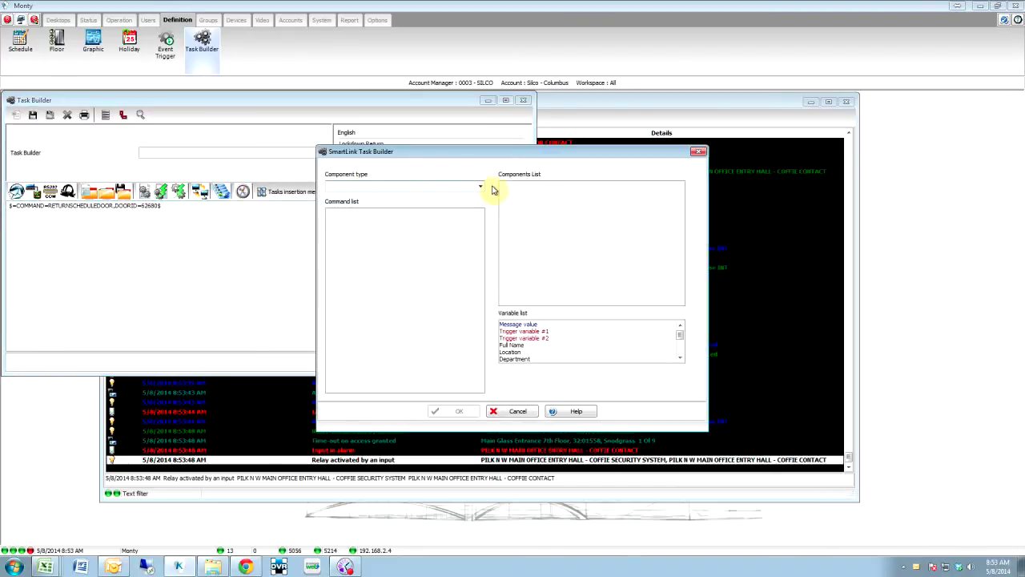
left_click(480, 187)
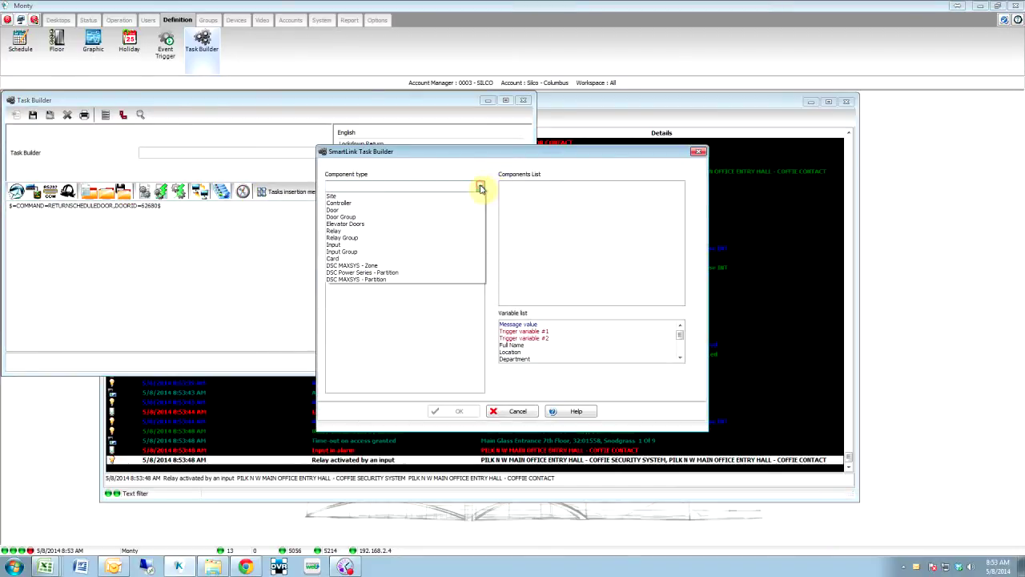
left_click(393, 210)
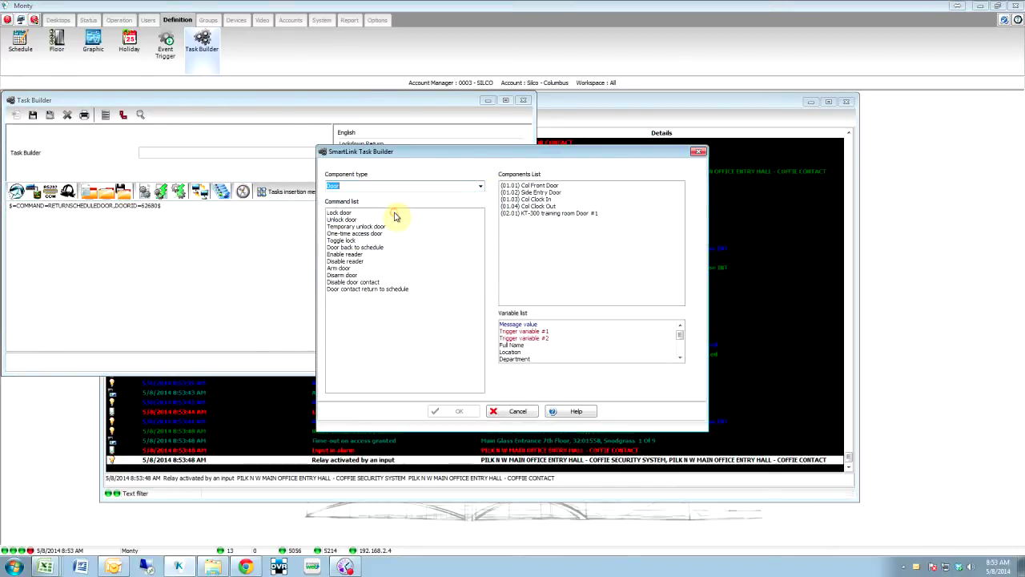
left_click(351, 255)
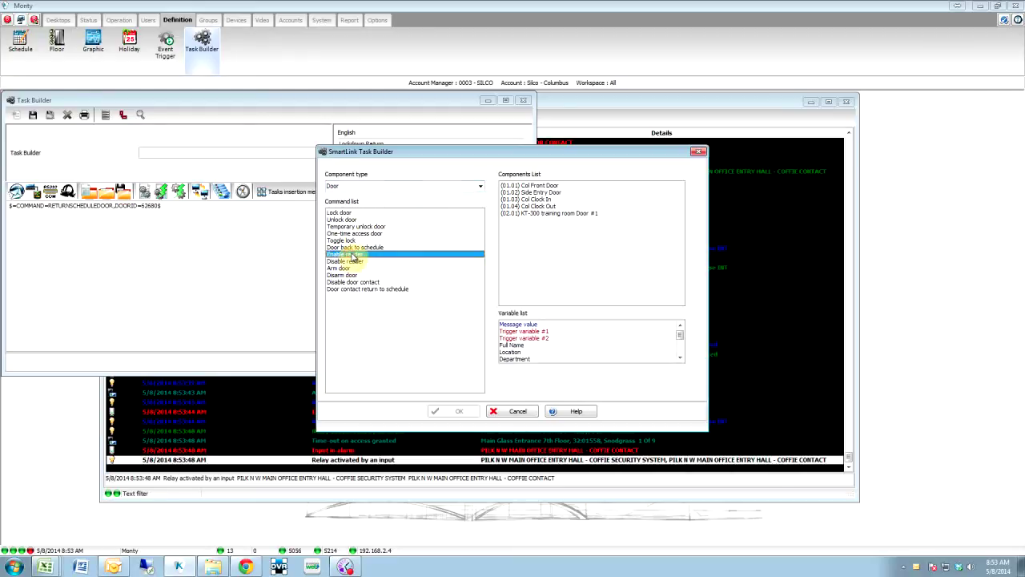
left_click(540, 186)
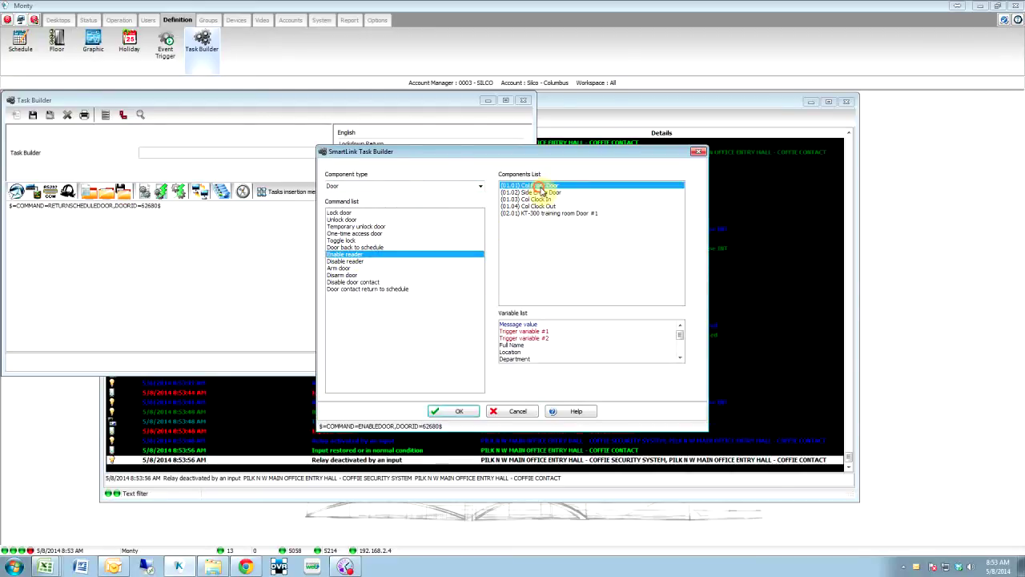
left_click(451, 411)
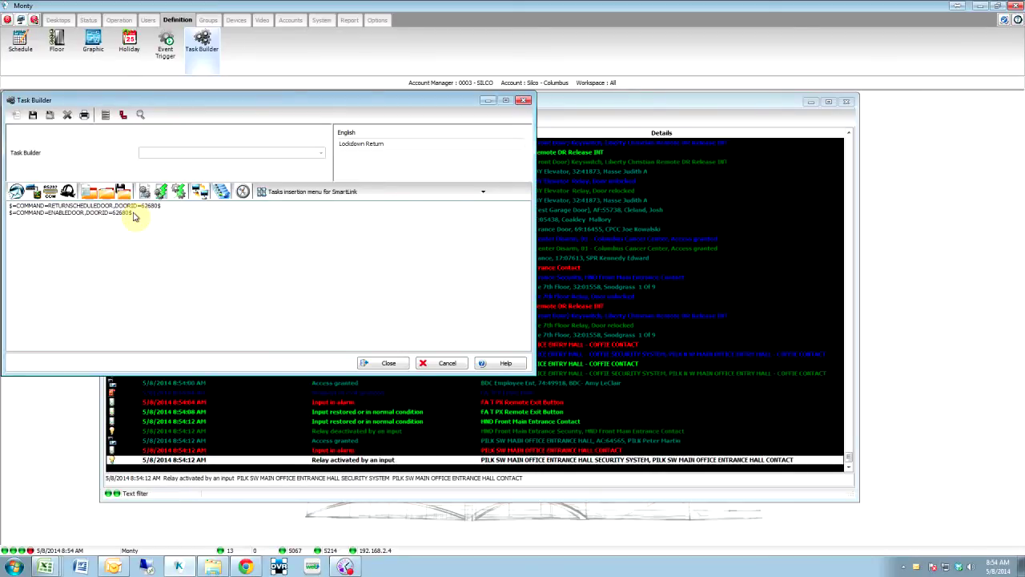
left_click(33, 117)
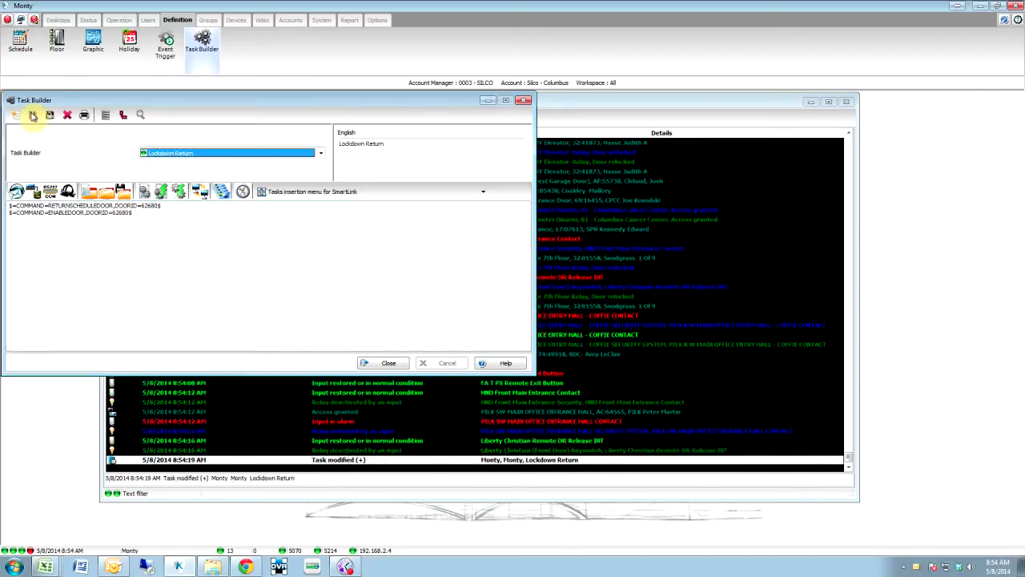
left_click(168, 55)
Start a new event trigger named 'Lockdown return' that watches an Input component.
left_click(322, 153)
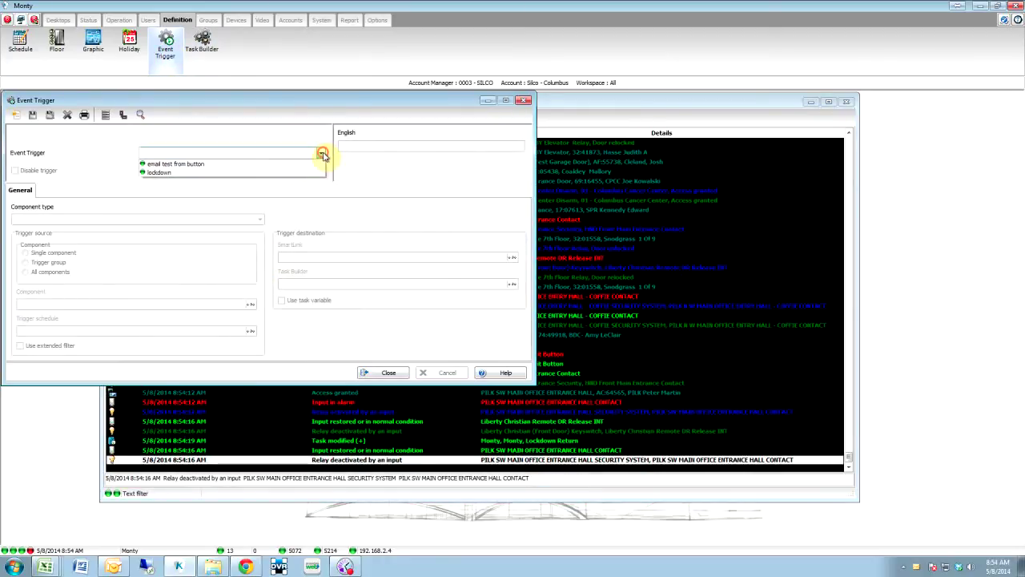
left_click(257, 173)
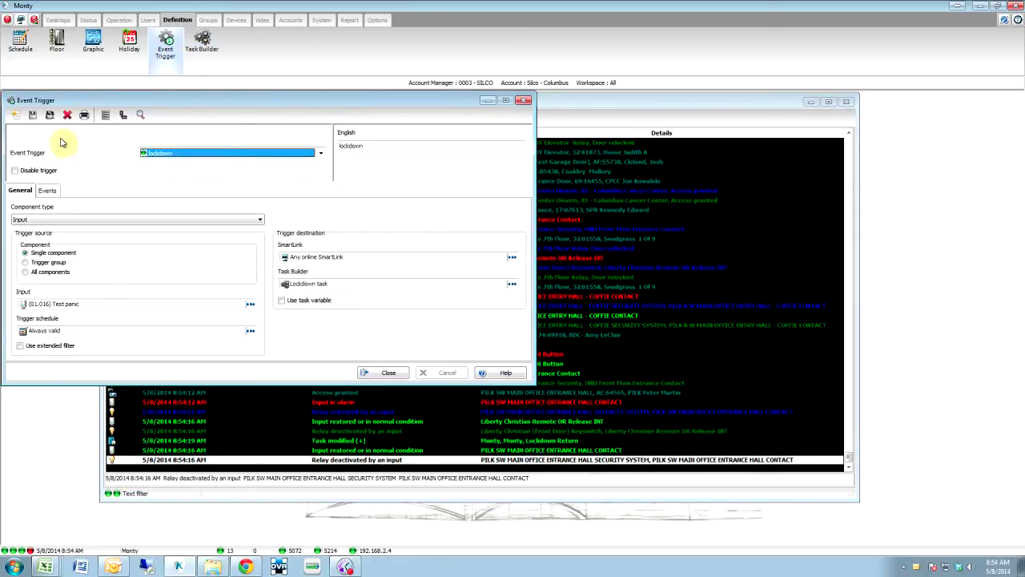
left_click(15, 117)
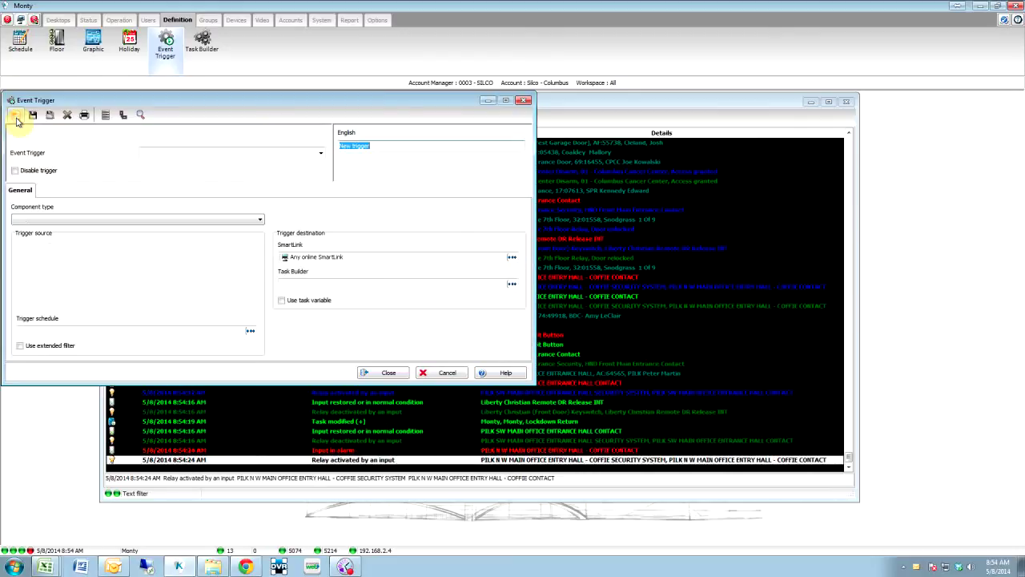
type("Loc")
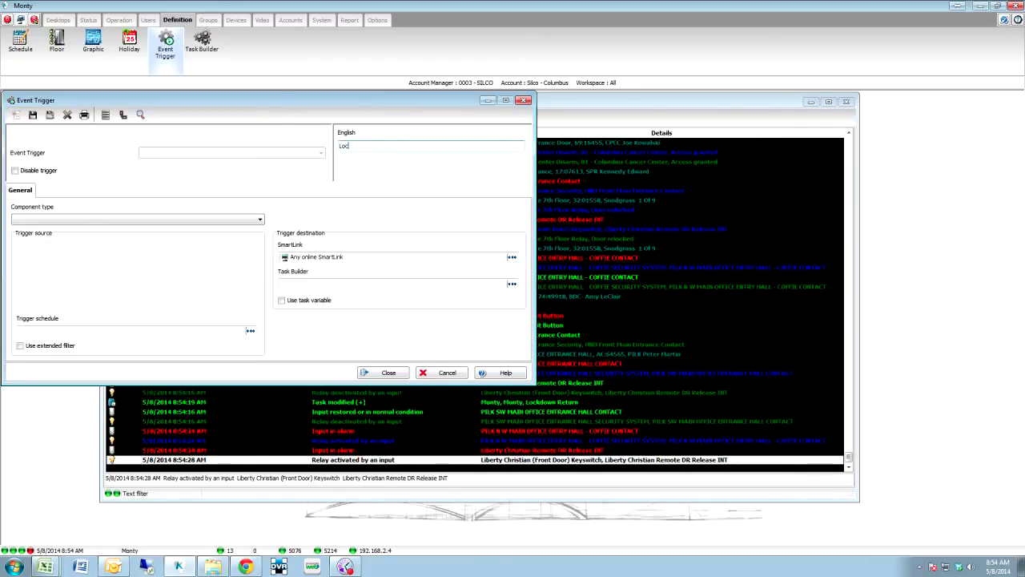
type("kdown return")
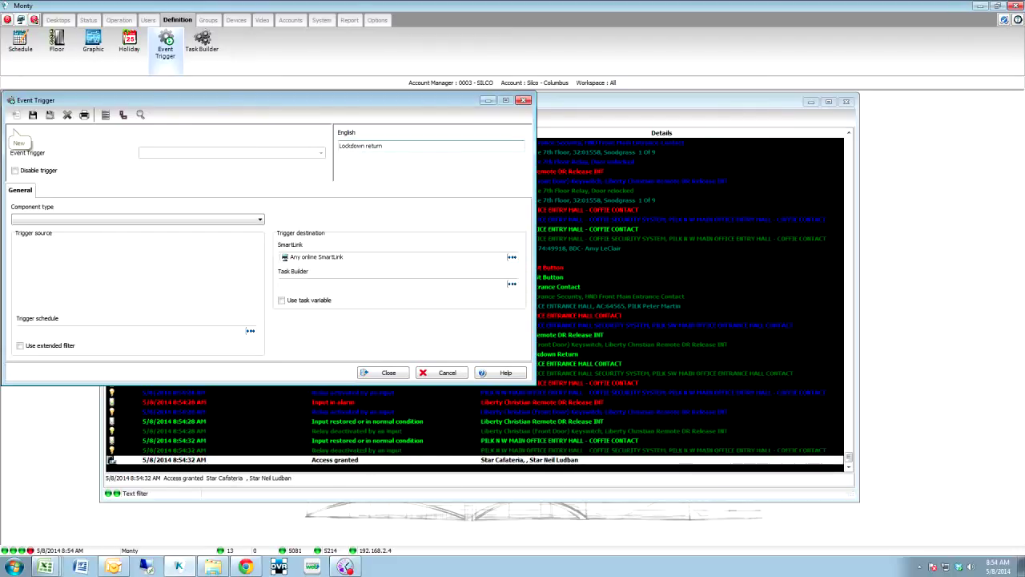
left_click(77, 220)
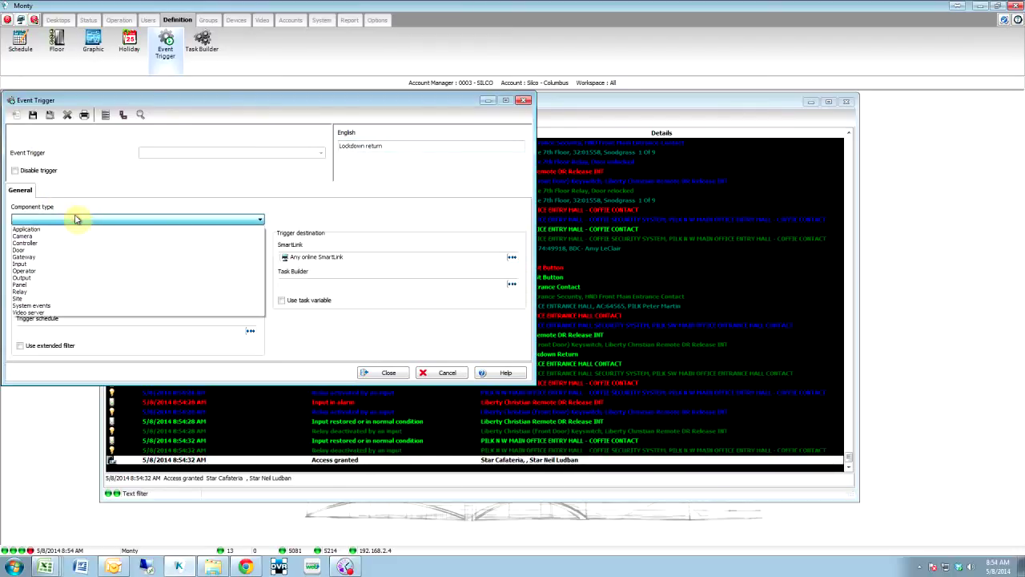
left_click(69, 265)
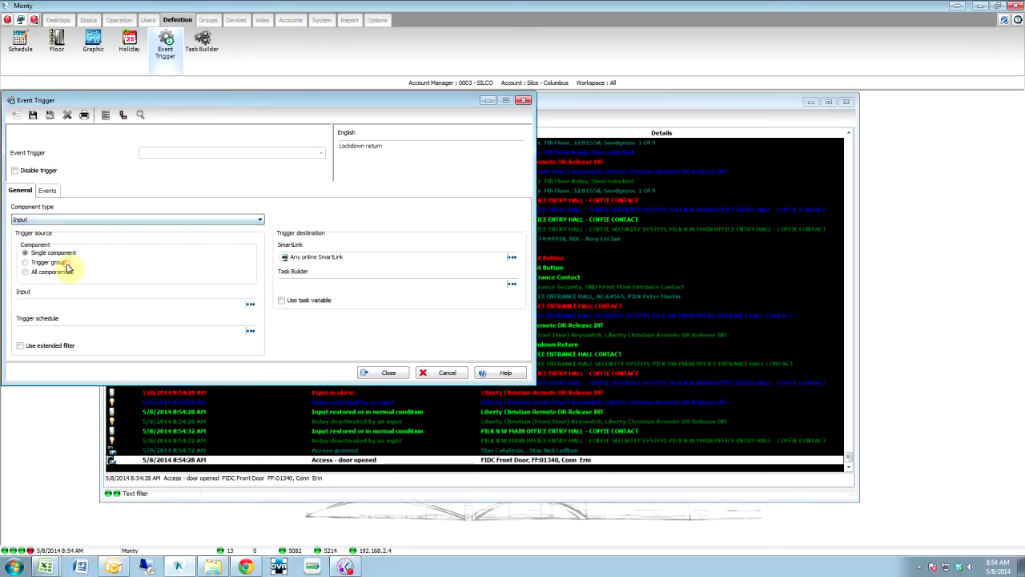
Use the Test panic input as the source, Always valid schedule, and the Lockdown Return task.
left_click(50, 303)
left_click(250, 305)
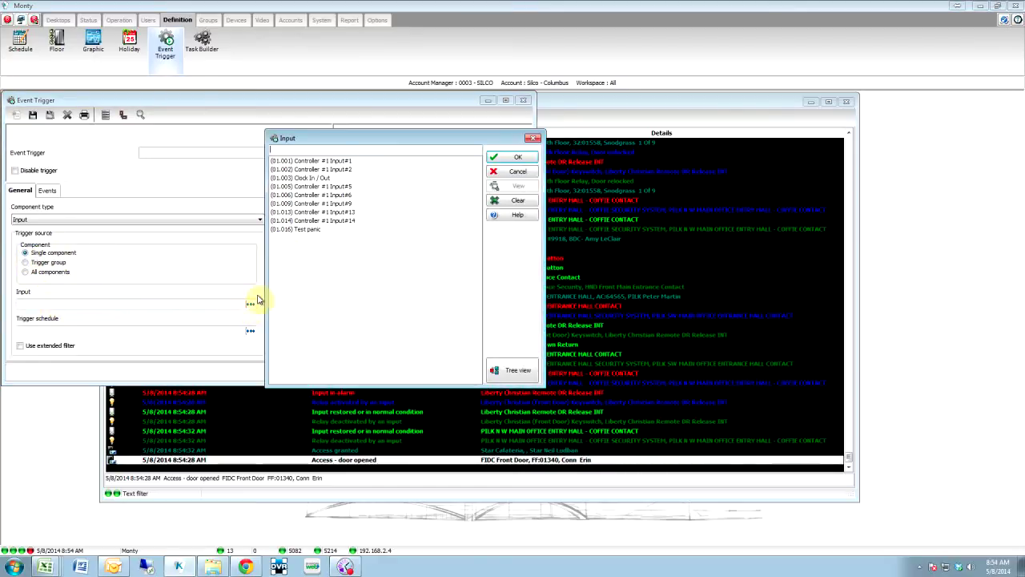
double_click(297, 230)
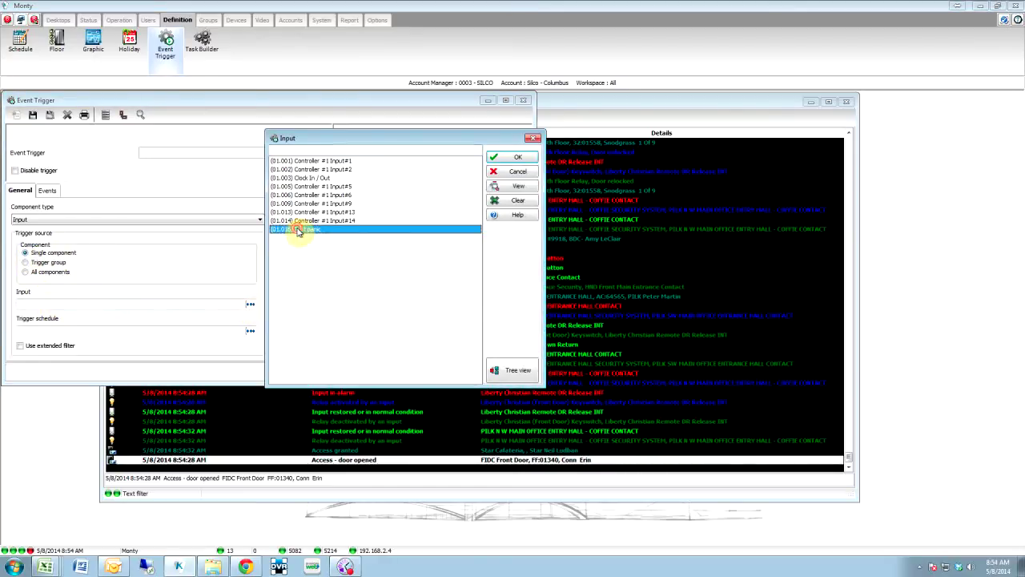
double_click(70, 331)
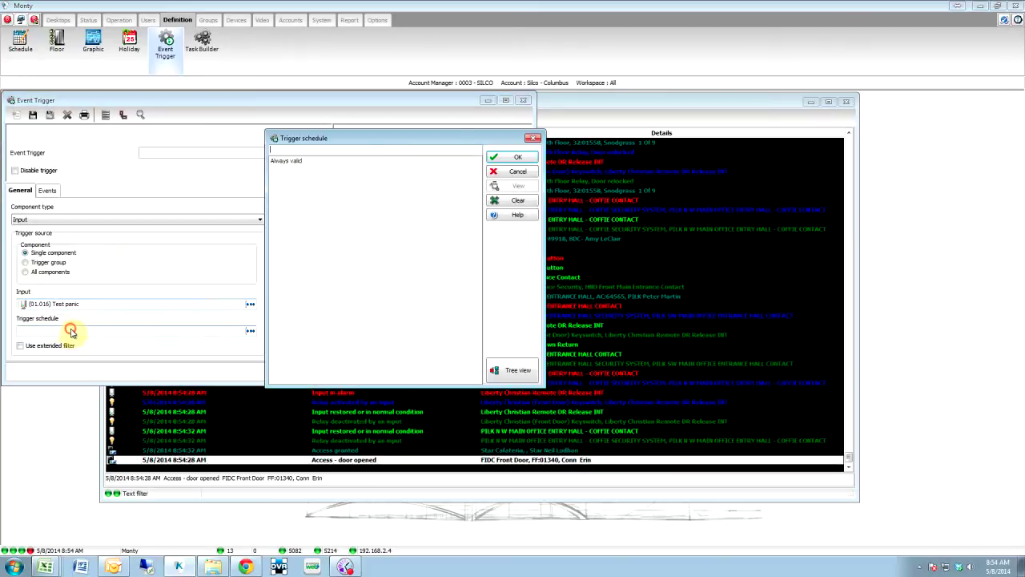
double_click(288, 161)
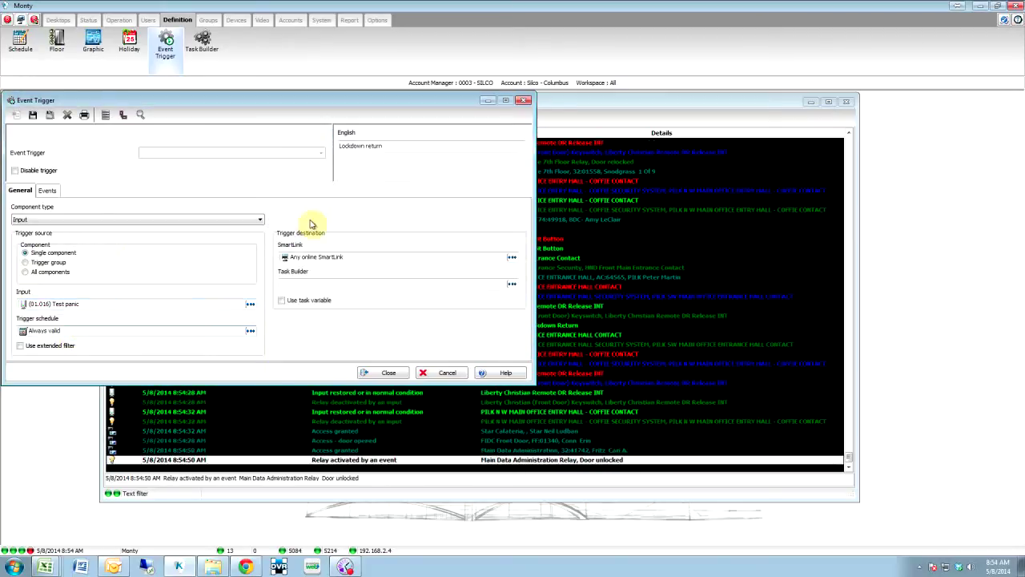
double_click(327, 284)
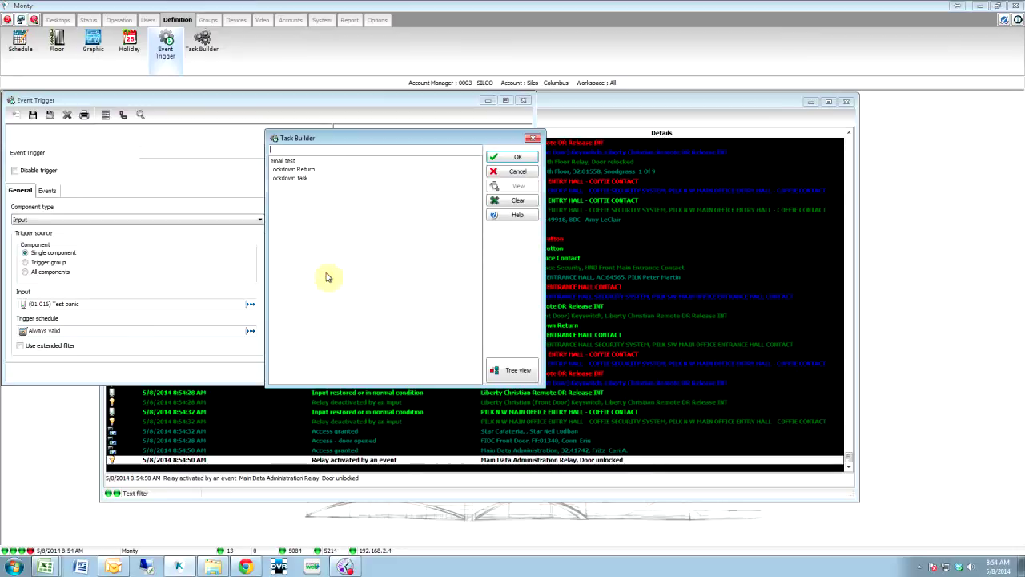
double_click(289, 170)
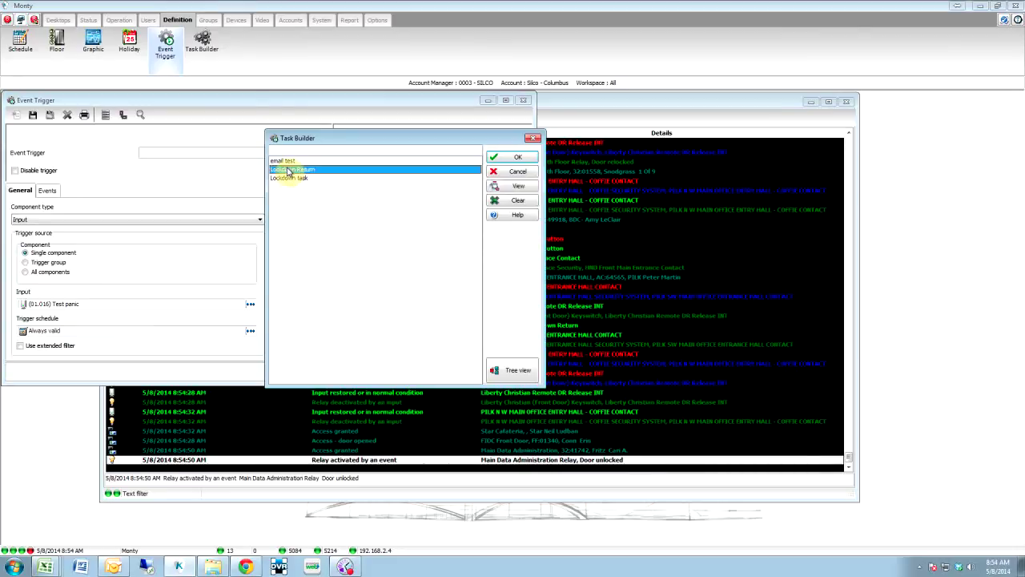
Tick the 'Input restored or in normal condition' event and save the Lockdown return trigger.
left_click(48, 189)
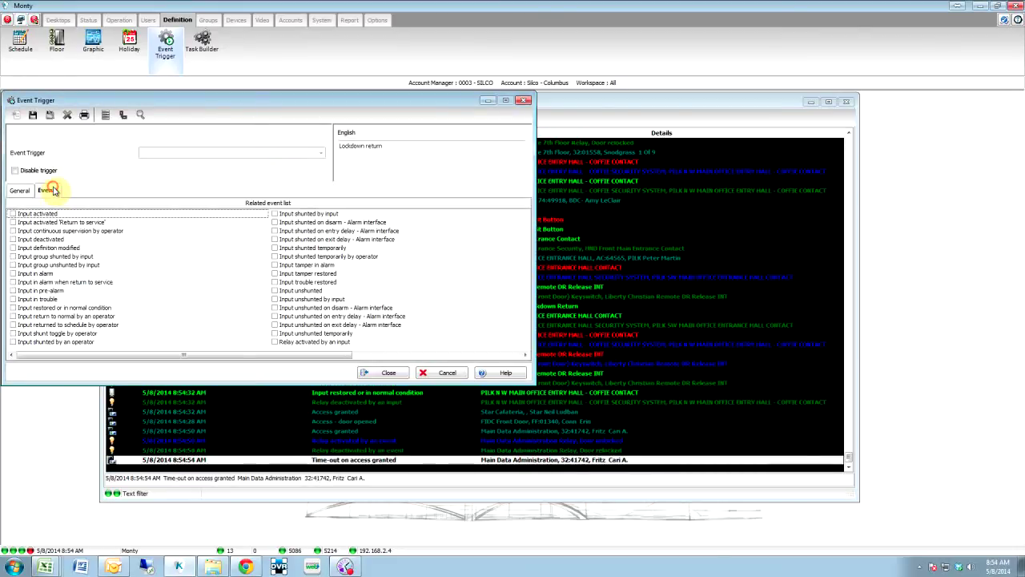
left_click(42, 308)
left_click(14, 307)
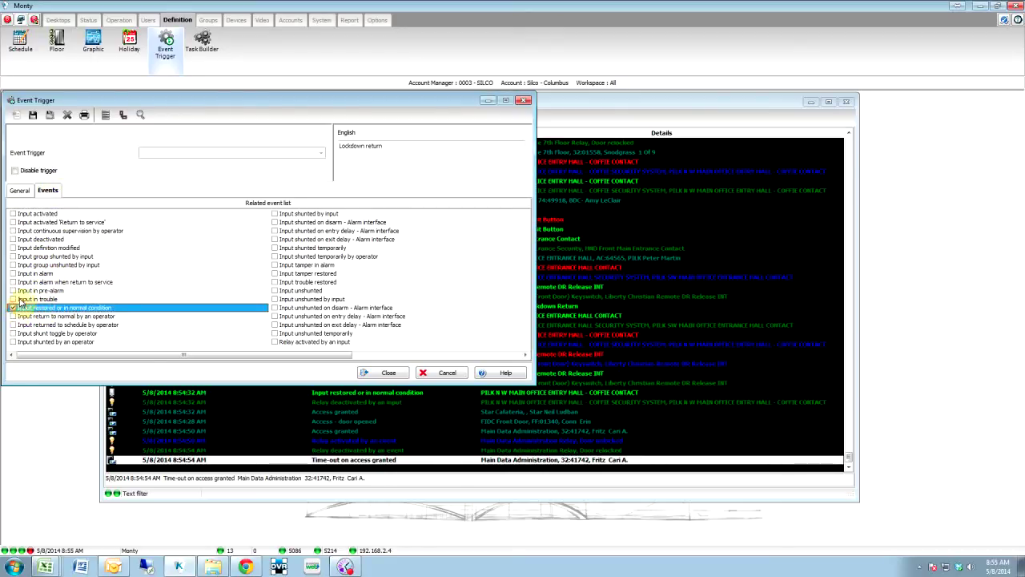
left_click(33, 116)
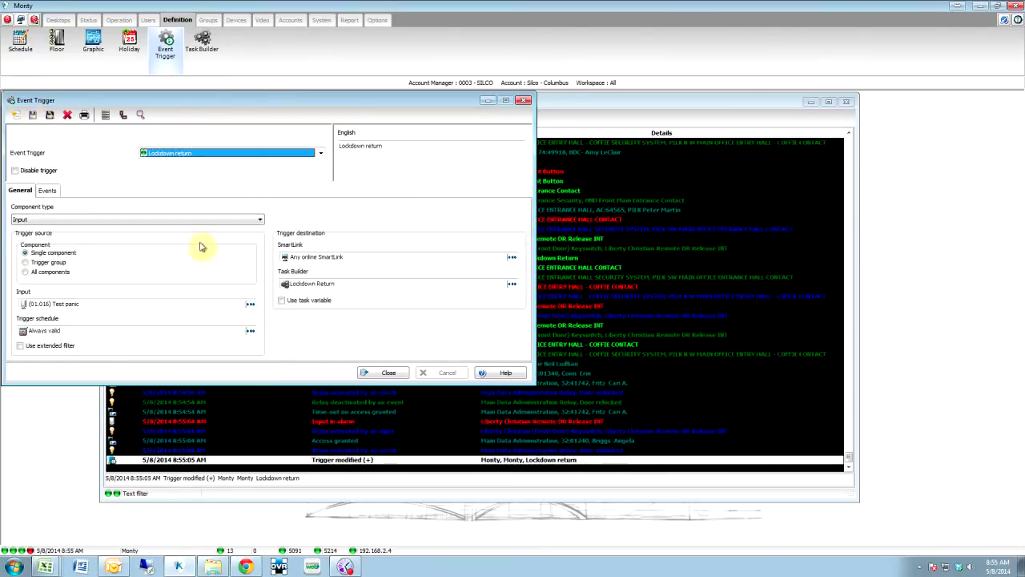
left_click(389, 373)
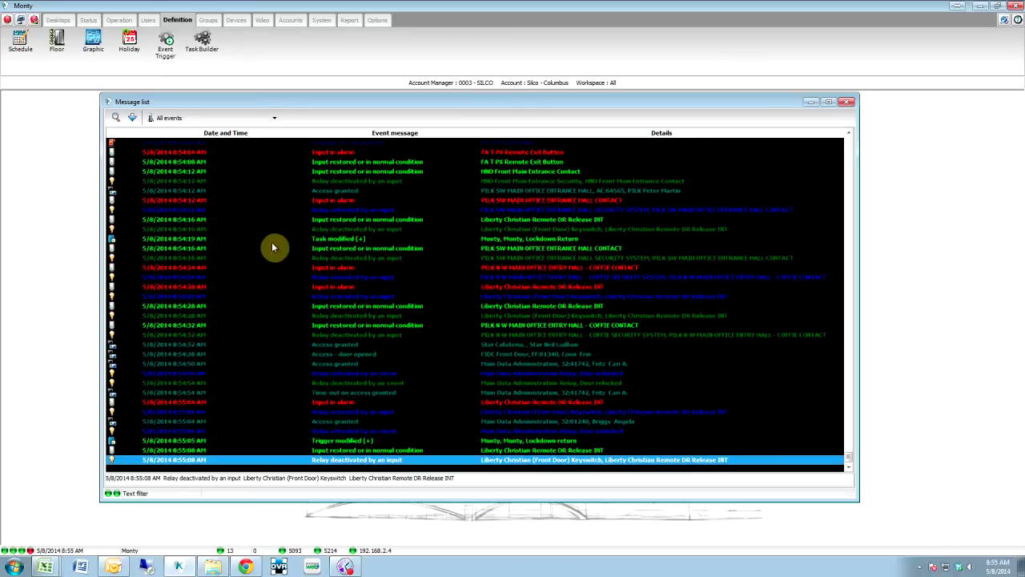
Log back into the Silco - Columbus account with Account Event Only ticked.
left_click(54, 20)
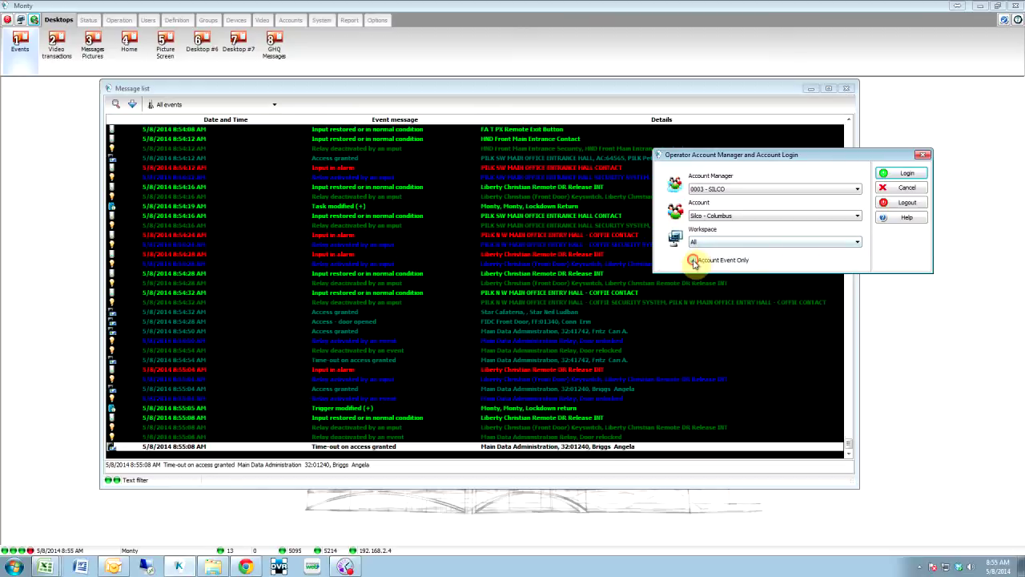
left_click(692, 260)
left_click(901, 174)
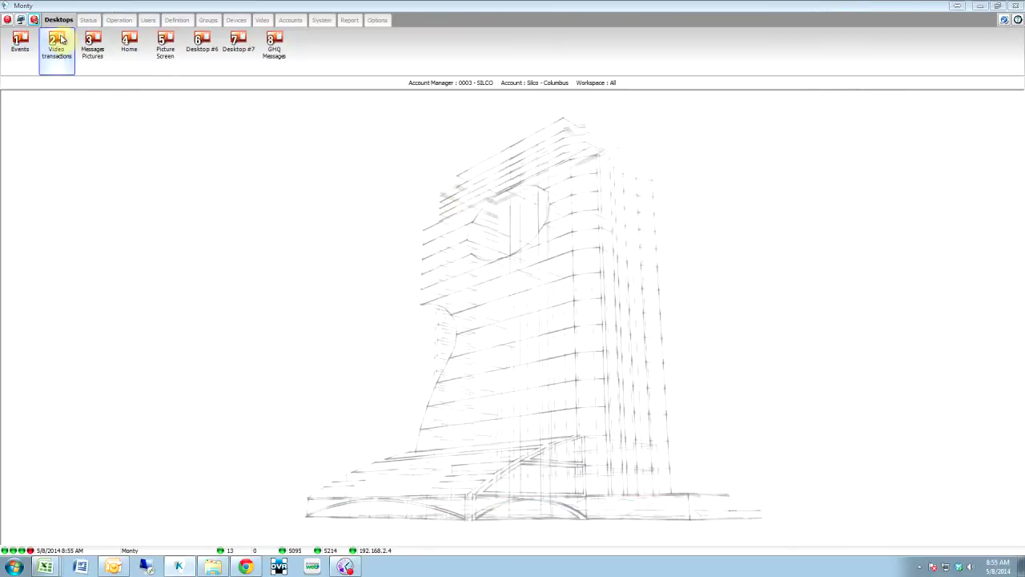
Bring up the events Message list and the Input definition window.
left_click(31, 53)
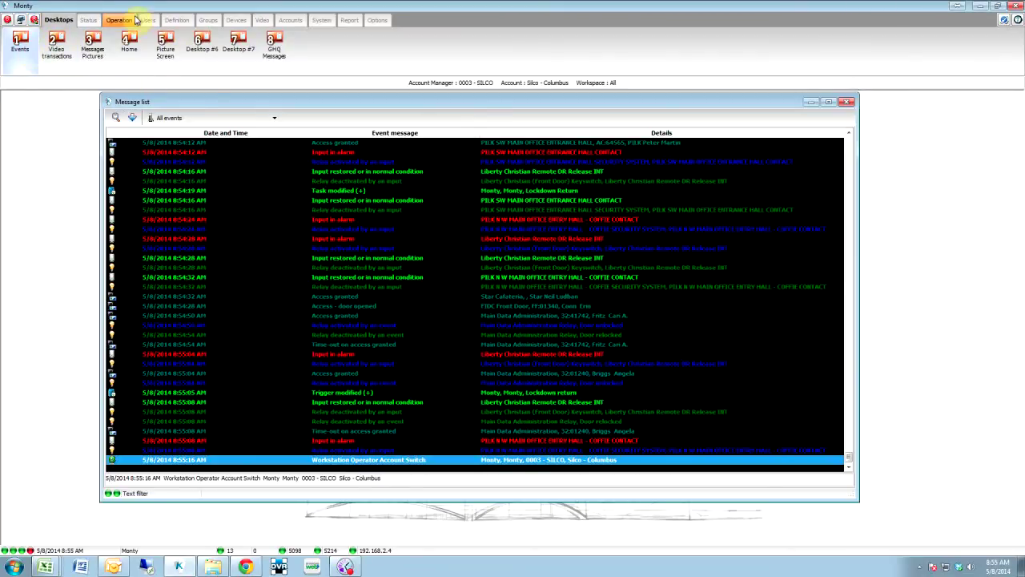
left_click(236, 22)
left_click(238, 42)
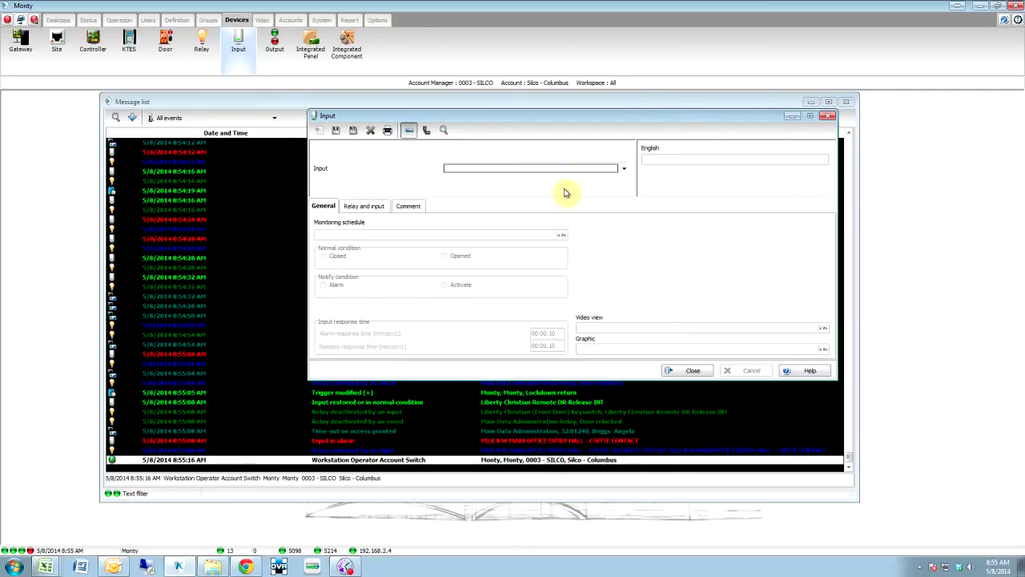
Save Closed as the (01.016) Test panic input's normal condition, then select Opened.
left_click(625, 169)
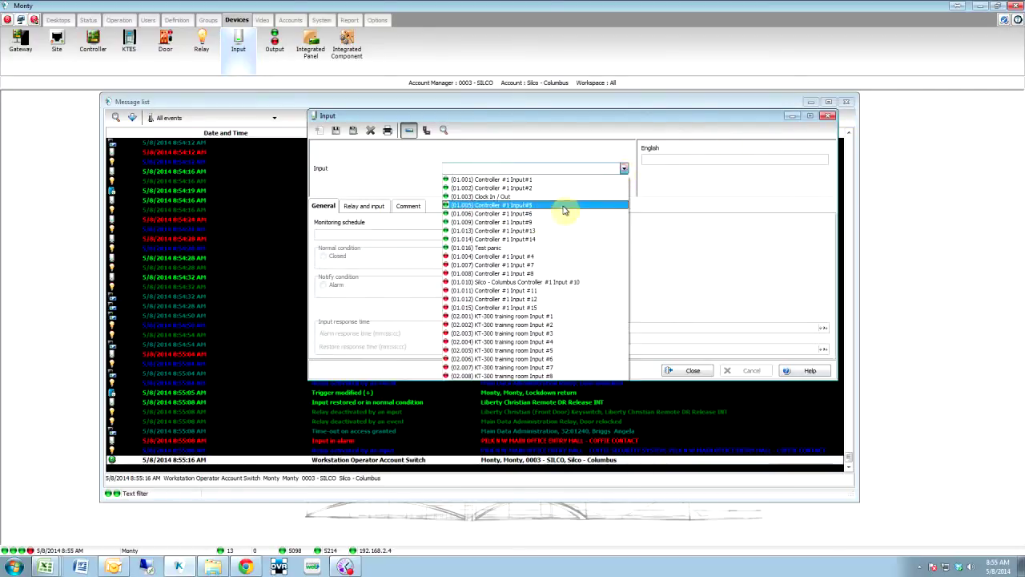
left_click(538, 248)
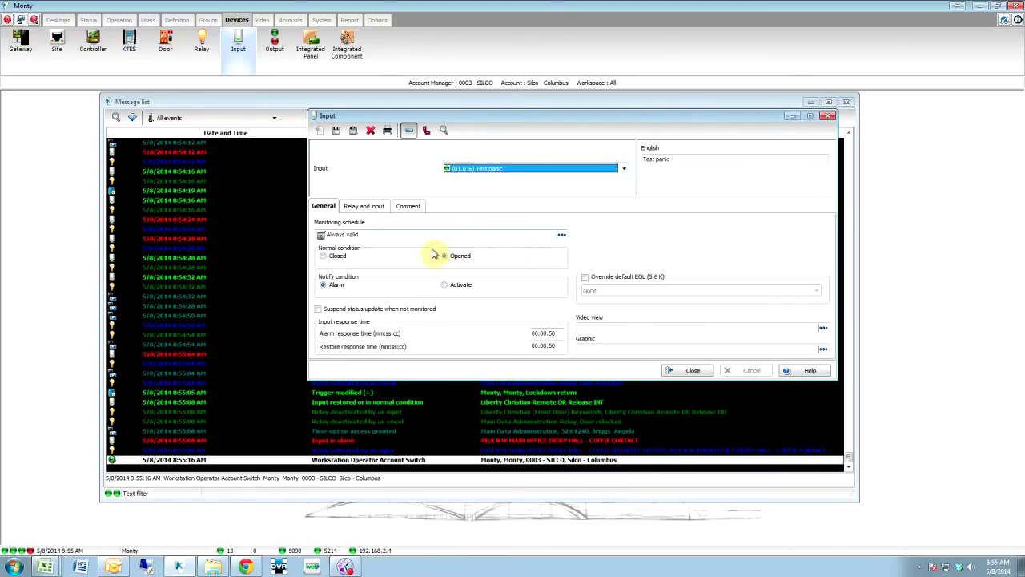
left_click(324, 256)
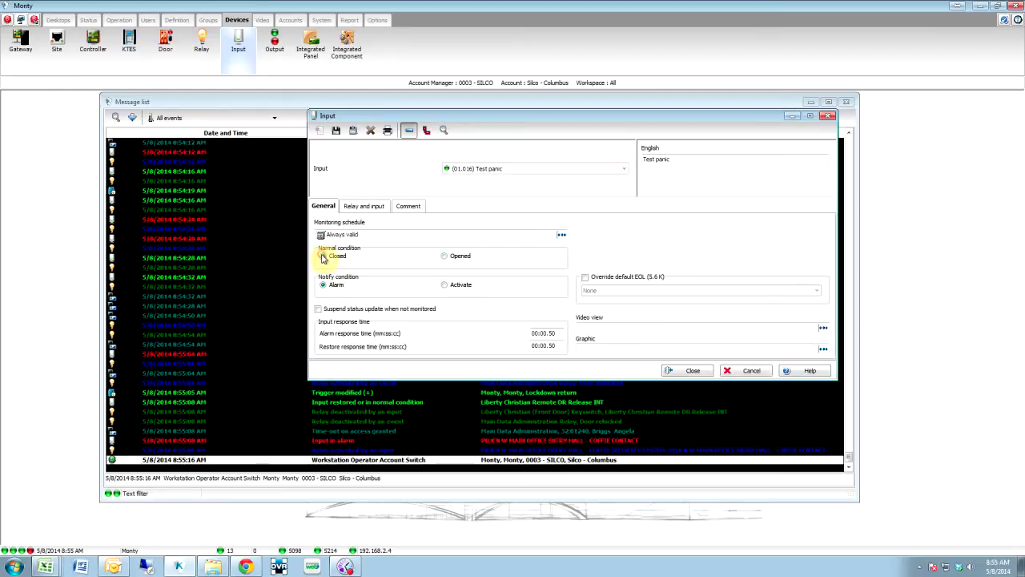
left_click(336, 133)
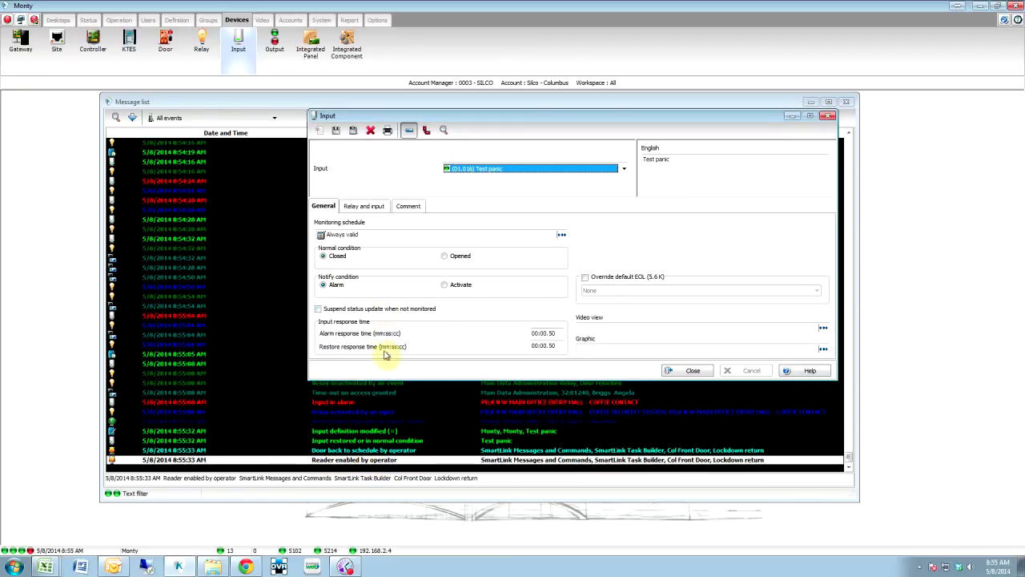
left_click(443, 256)
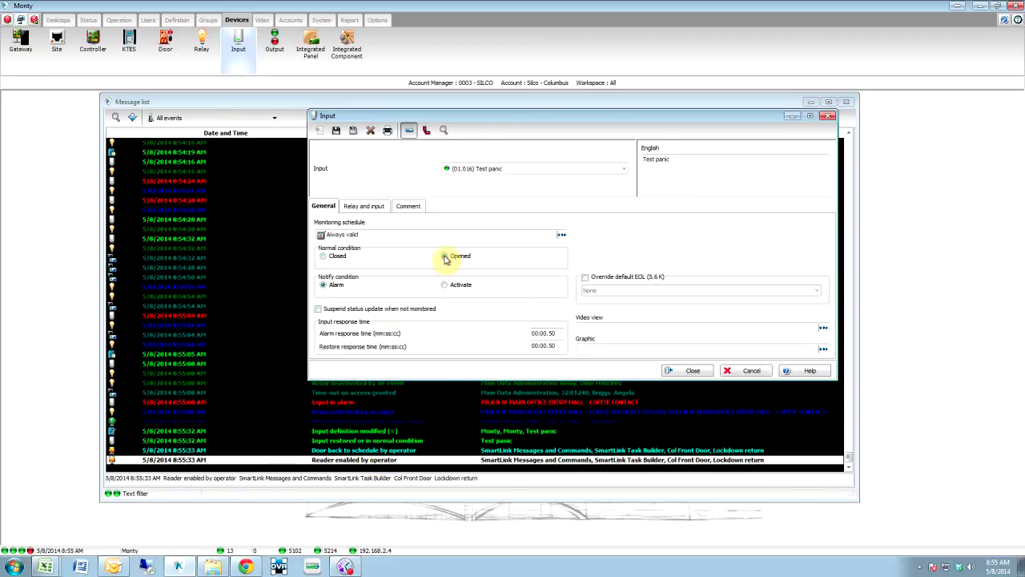
Save Opened to trigger the lockdown, then save Closed again to restore the input.
left_click(337, 131)
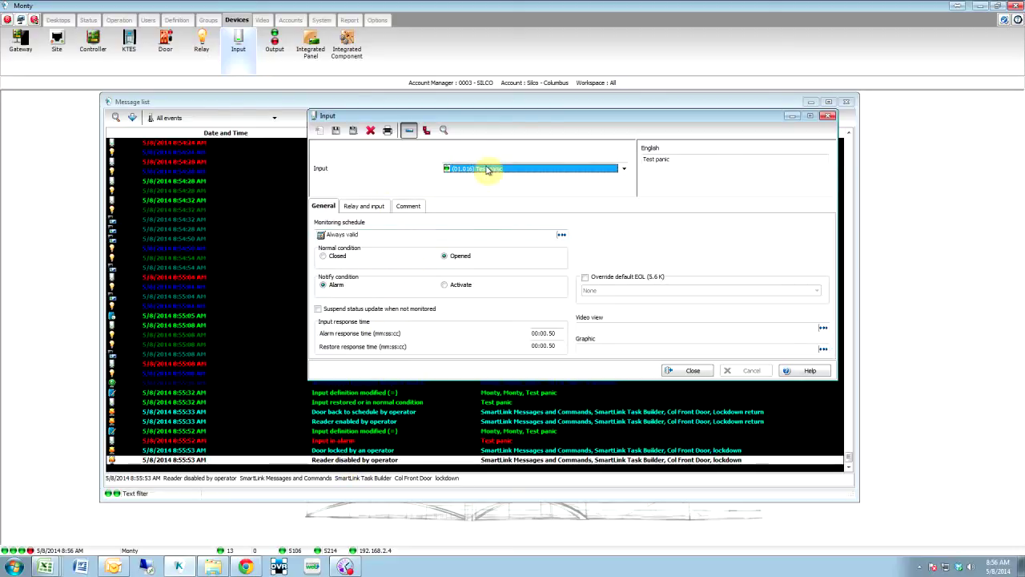
left_click(323, 257)
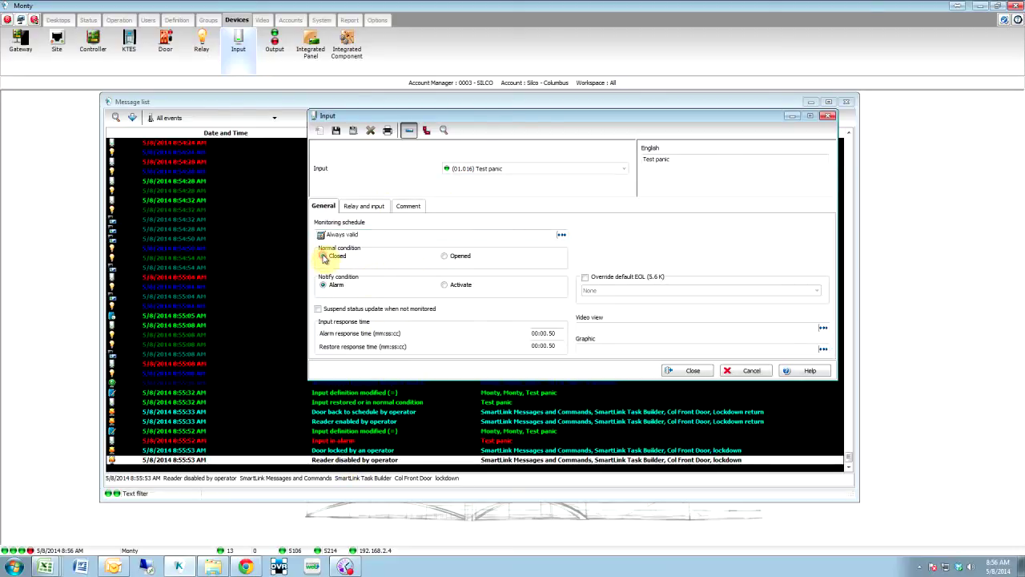
left_click(337, 130)
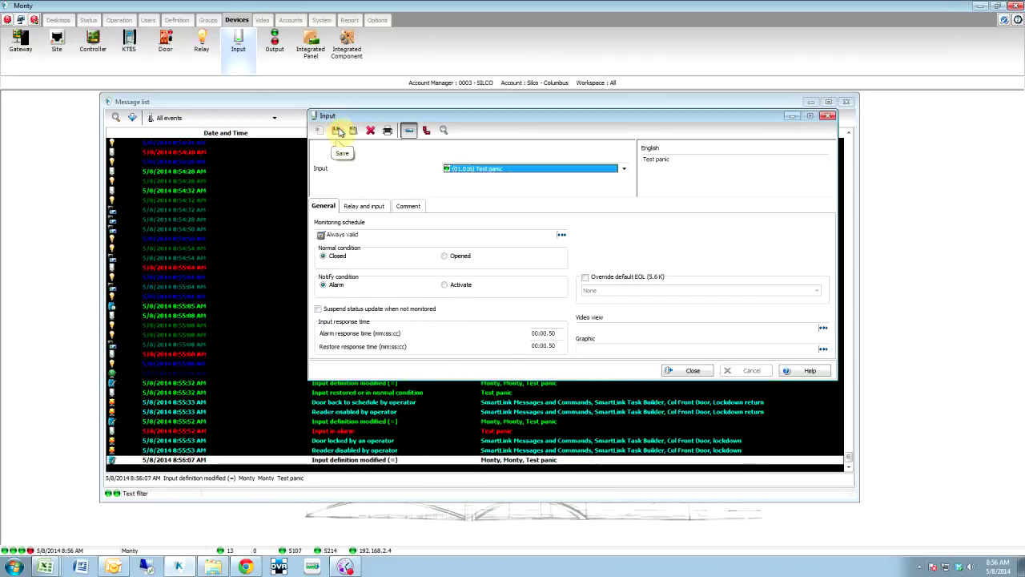